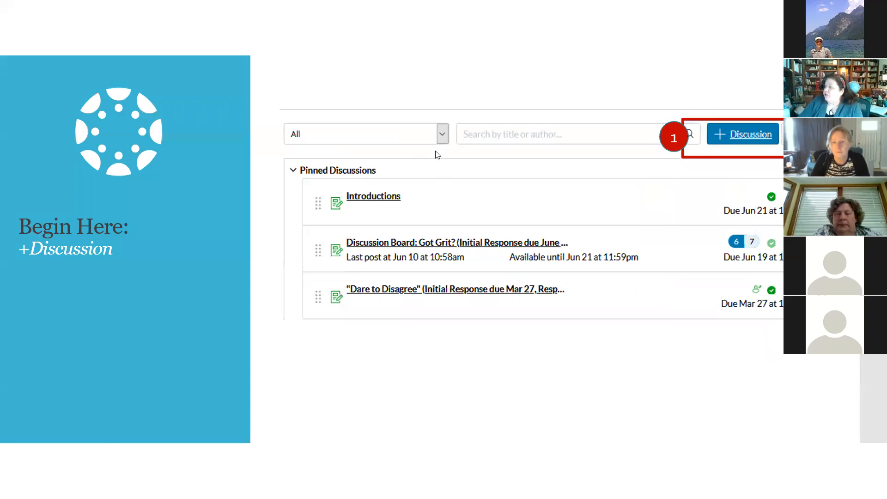
pyautogui.click(738, 134)
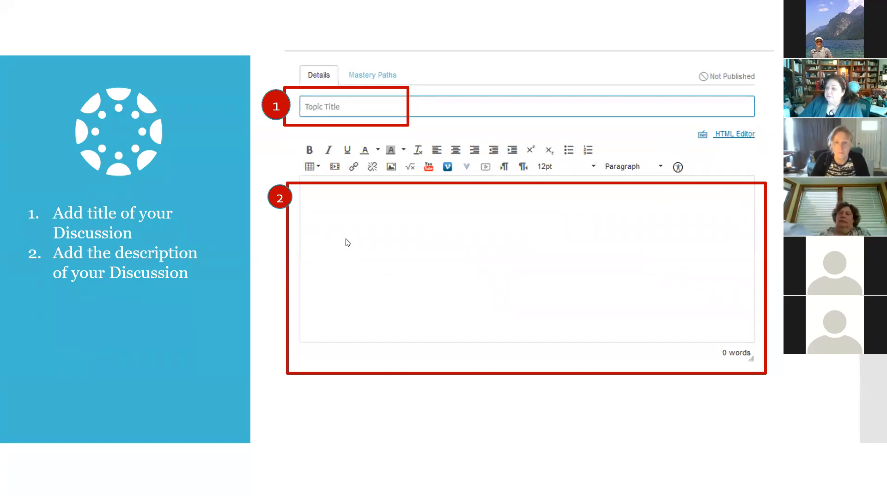
pyautogui.click(347, 243)
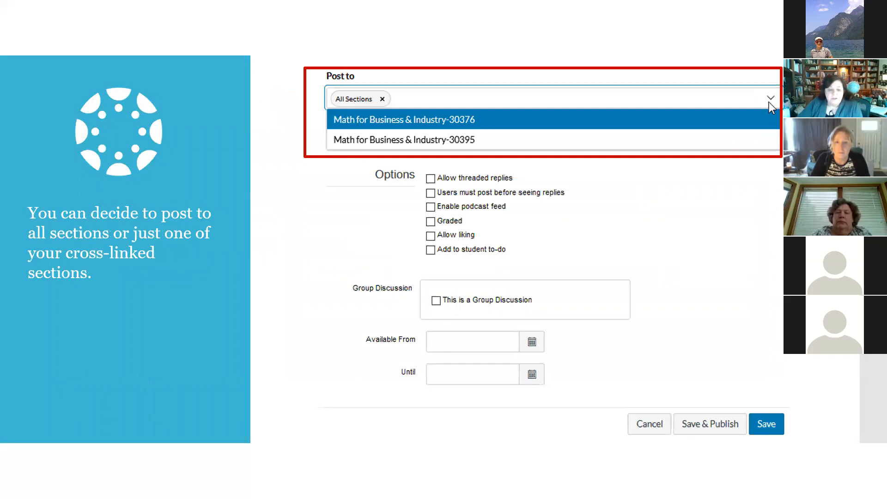
# - Switch to Canvas in Firefox and start a new discussion in the BUS263 course's Discussions
pyautogui.hotkey('alt', 'Tab')
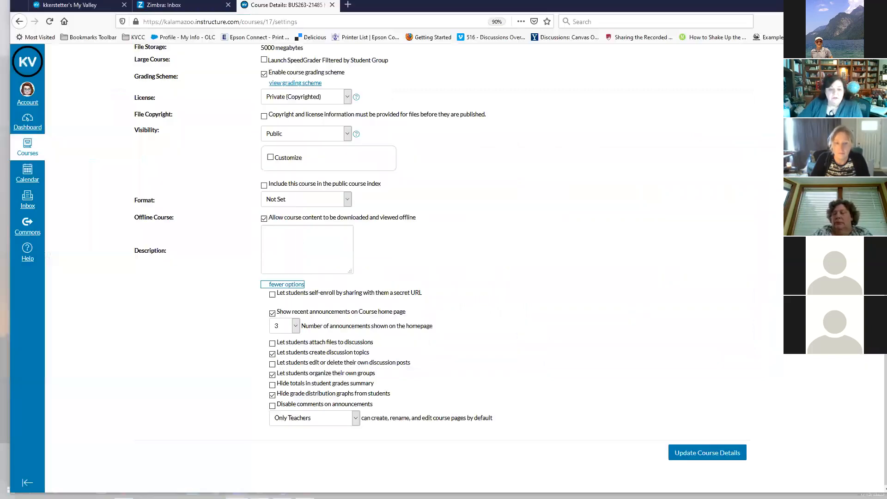
pyautogui.scroll(10, 240, 83)
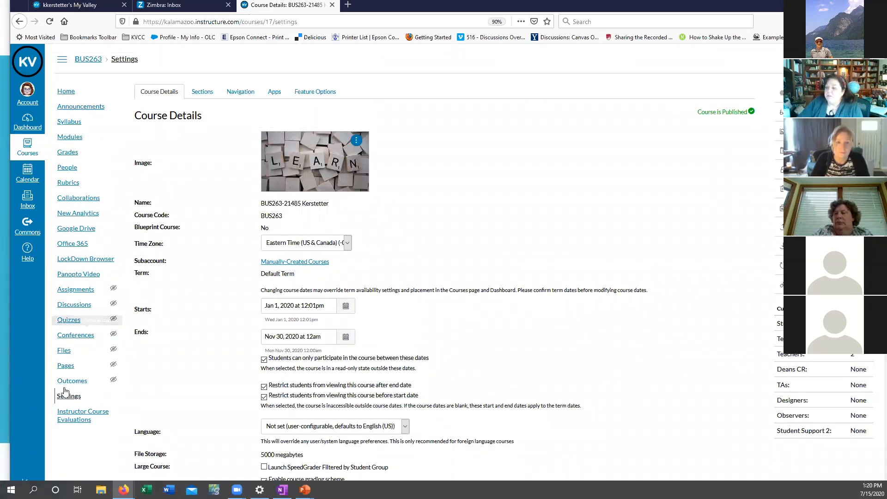
pyautogui.click(79, 305)
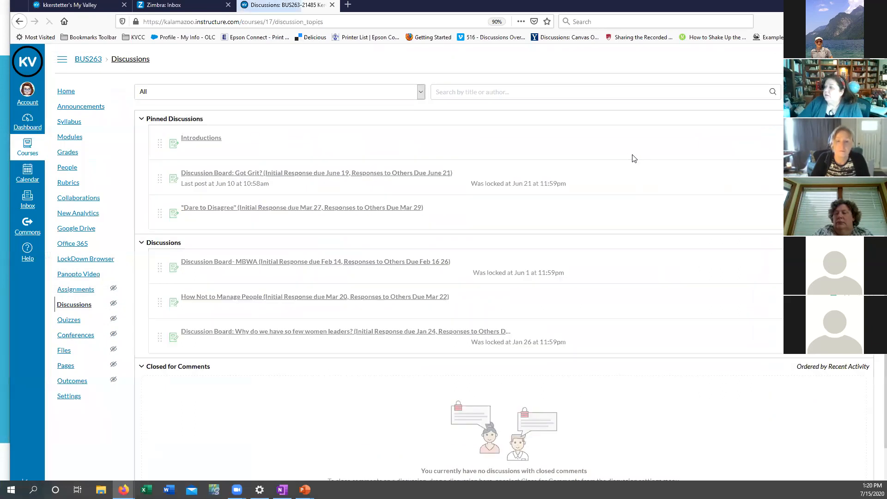
pyautogui.click(816, 92)
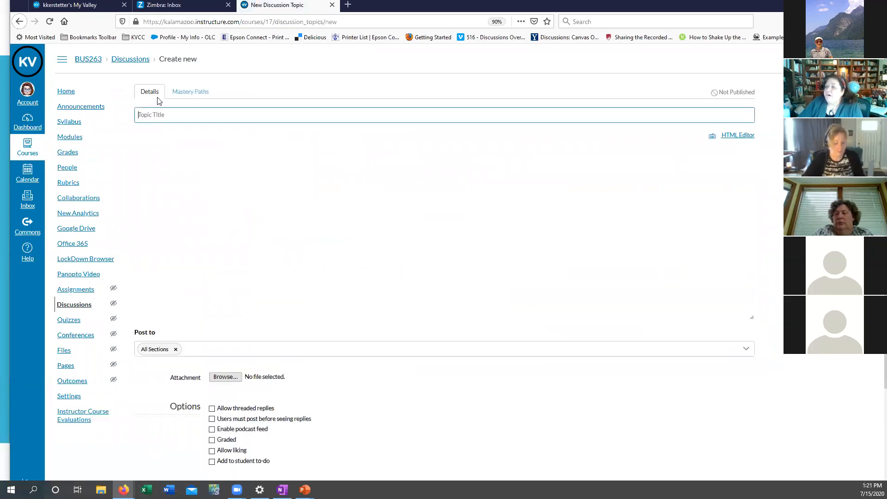
# - Title the new discussion "Online Learning Journal" and place the cursor in its description
pyautogui.click(197, 116)
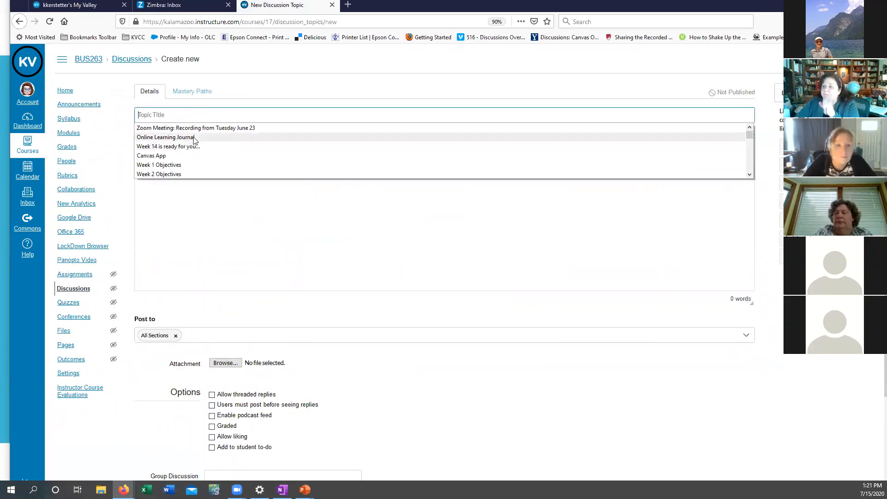
pyautogui.click(194, 138)
pyautogui.click(164, 193)
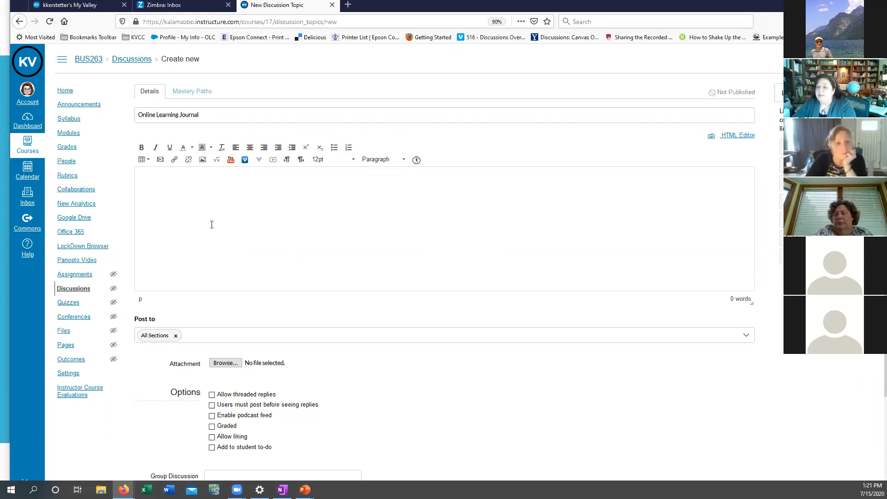
# - View the course sections to which the discussion can be posted
pyautogui.scroll(-3, 220, 228)
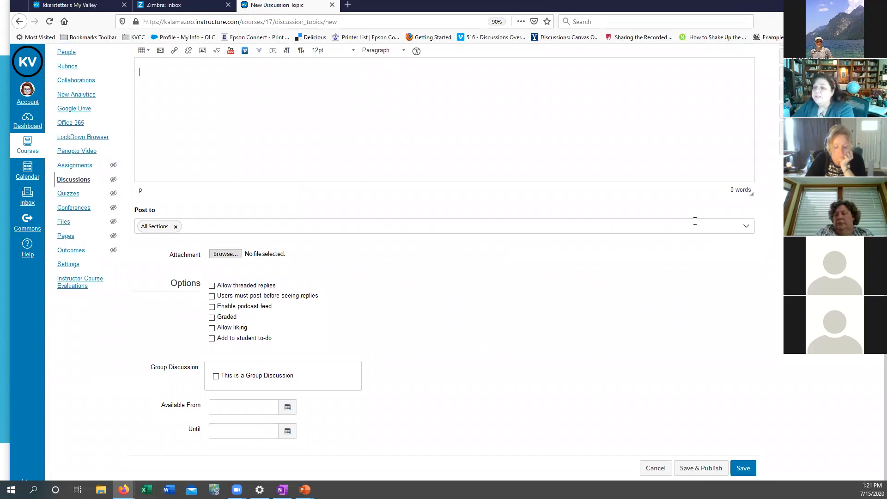
pyautogui.scroll(1, 581, 222)
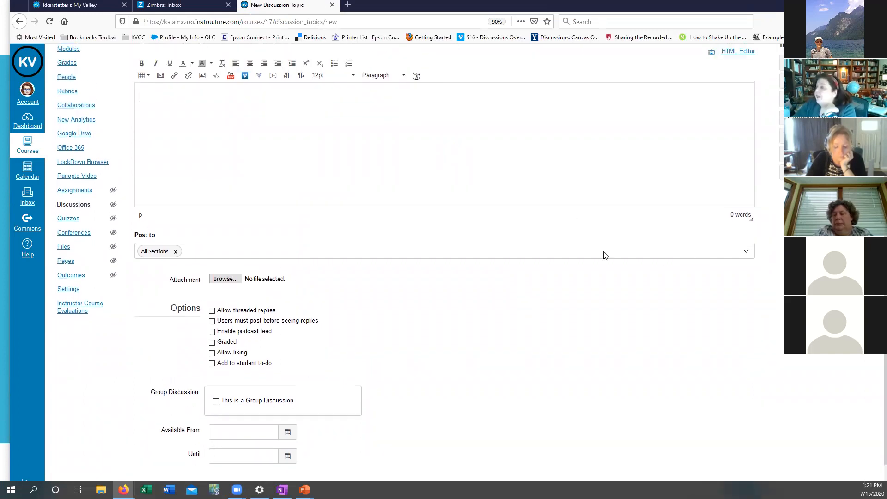
pyautogui.click(707, 269)
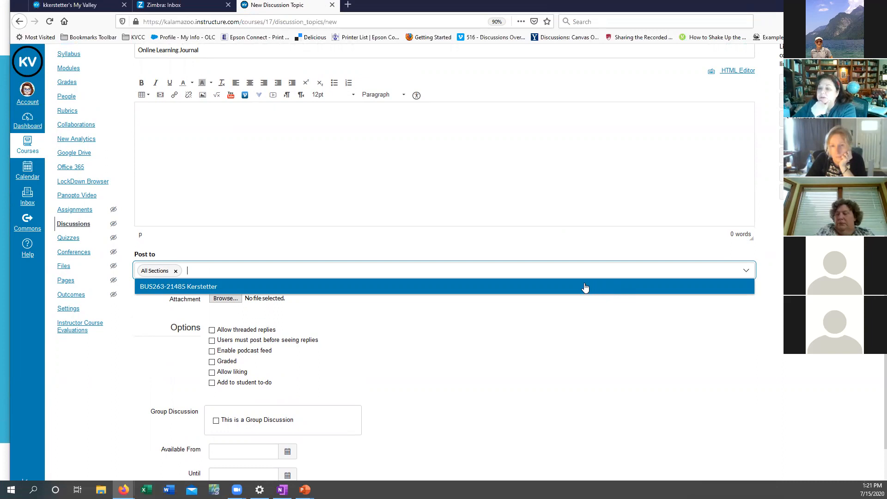
pyautogui.click(545, 341)
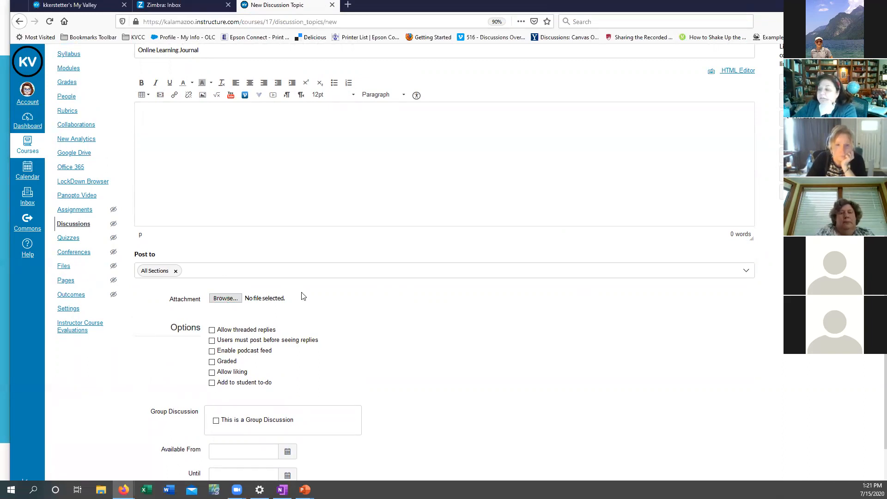
# - Enable "Allow threaded replies" and "Users must post before seeing replies" for the discussion
pyautogui.scroll(-2, 307, 297)
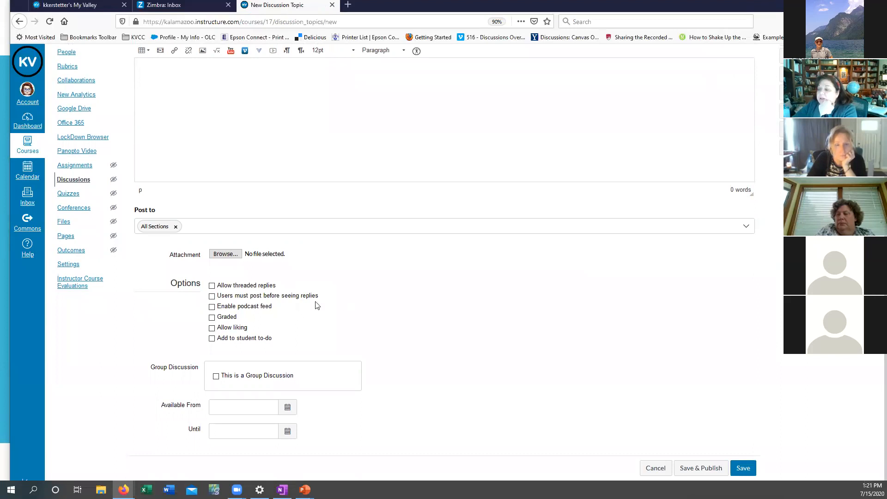
pyautogui.click(212, 286)
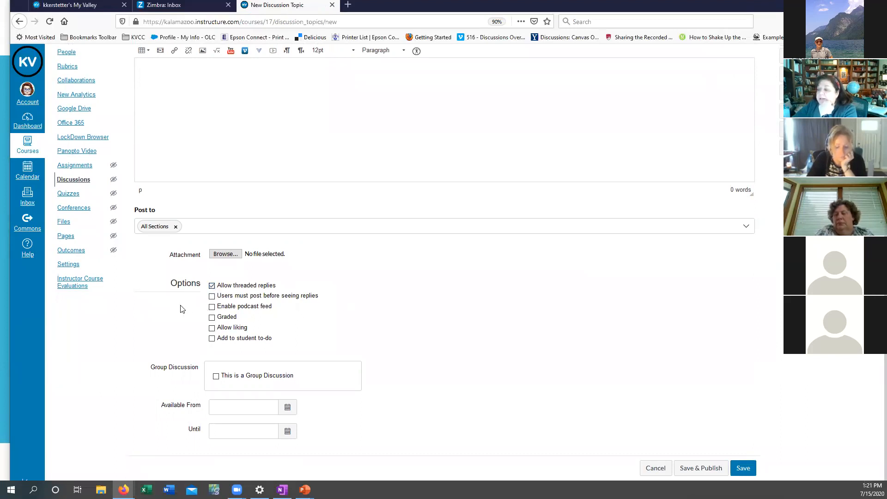
pyautogui.click(212, 297)
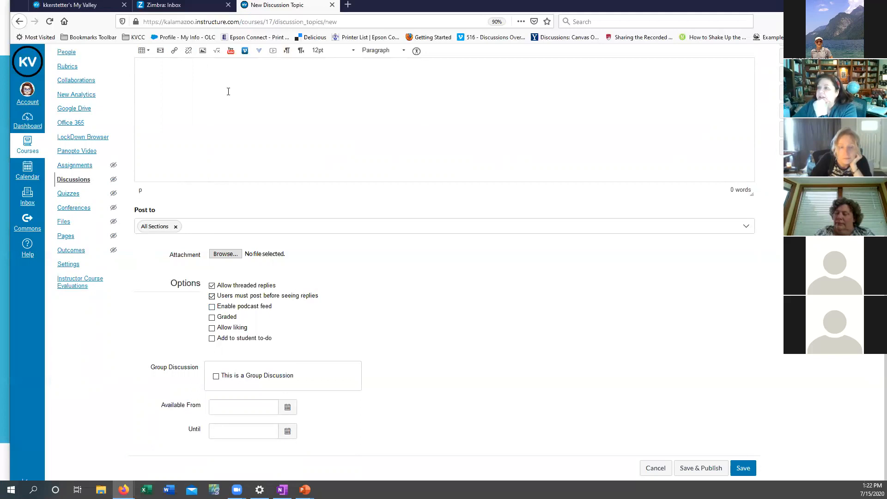
# - Open the course's discussion list in a new browser tab and view the pinned "Discussion Board: Got Grit?" topic
pyautogui.scroll(3, 245, 137)
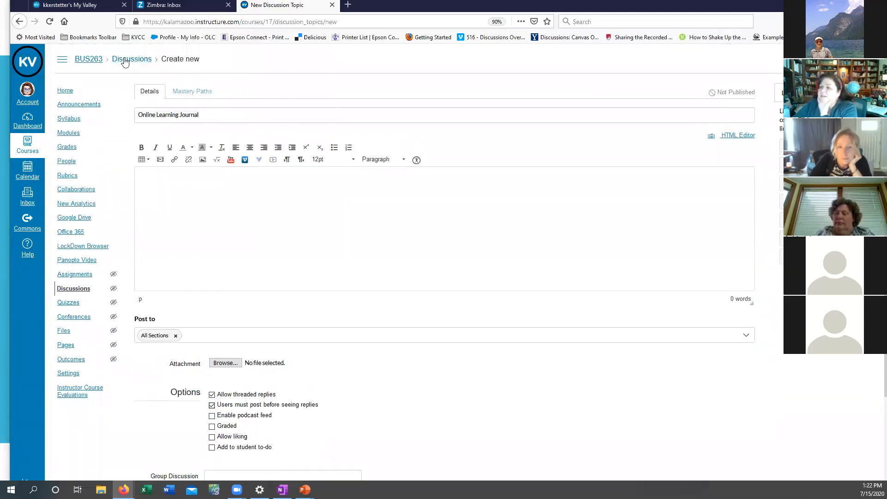
pyautogui.rightClick(125, 63)
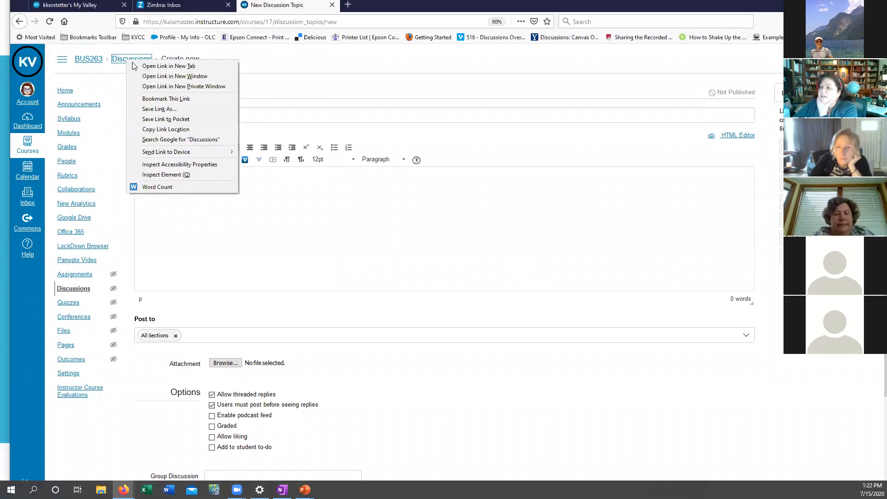
pyautogui.click(159, 68)
pyautogui.hotkey('ctrl', 'Tab')
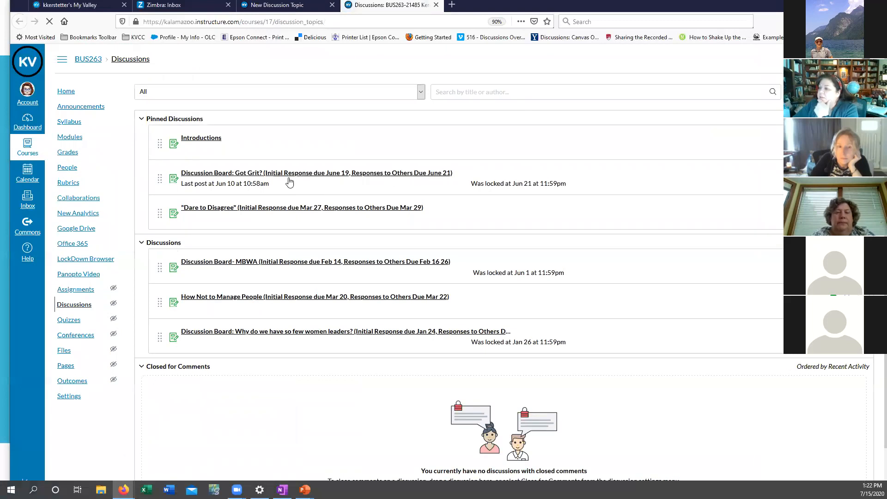
pyautogui.click(292, 178)
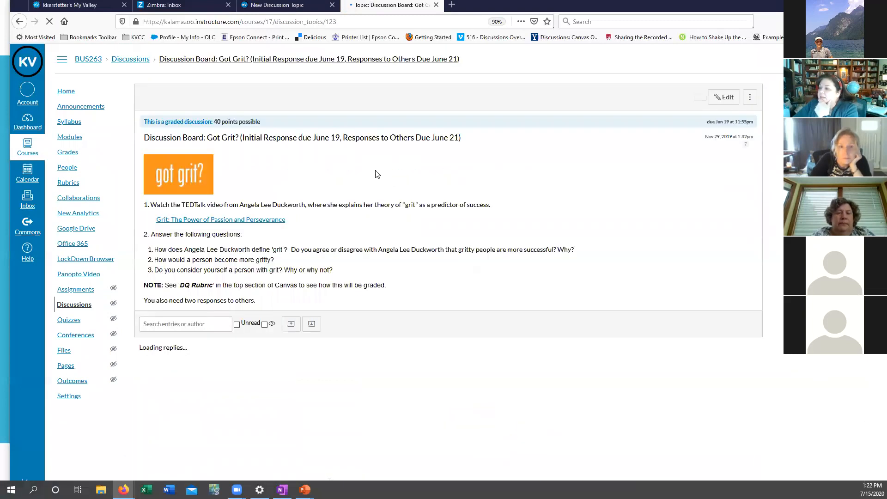
# - Examine how initial posts and their threaded replies are arranged in the Got Grit discussion
pyautogui.scroll(-3, 483, 222)
pyautogui.scroll(-4, 483, 223)
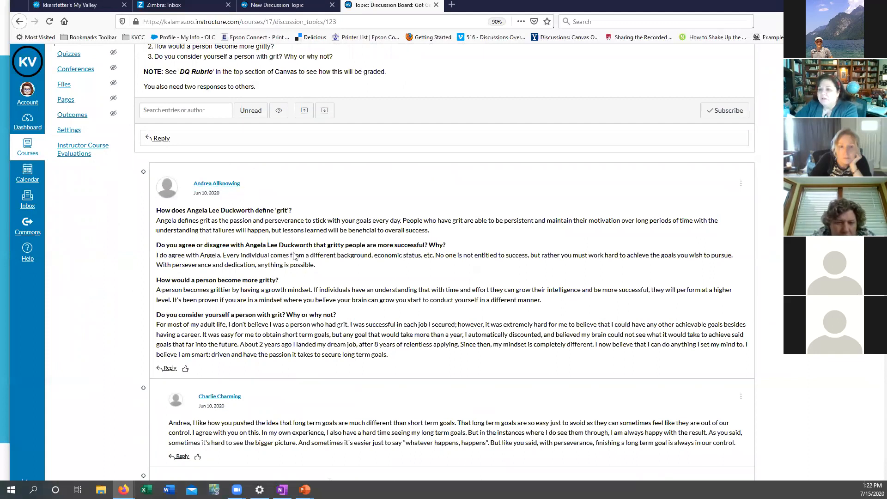
pyautogui.scroll(-3, 294, 256)
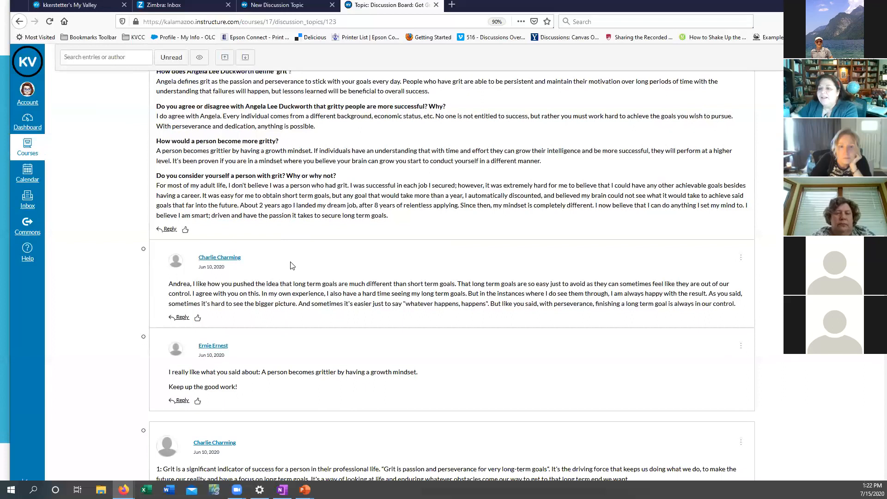
pyautogui.scroll(-4, 292, 265)
pyautogui.scroll(6, 297, 289)
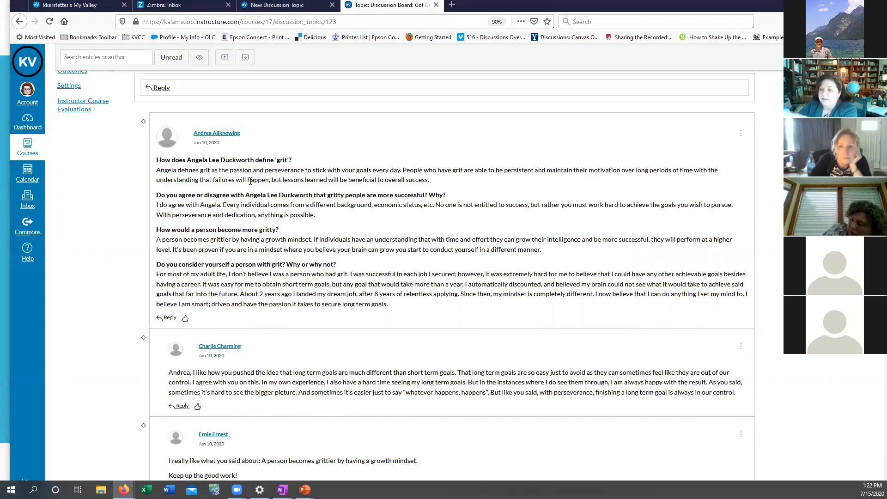
pyautogui.scroll(3, 249, 181)
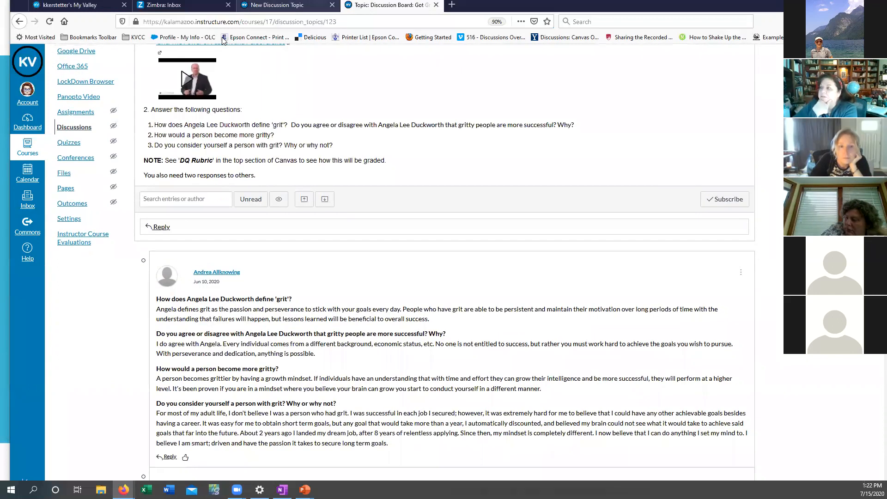
# - Return to the new discussion's form and make the discussion graded
pyautogui.hotkey('ctrl', 'pageup')
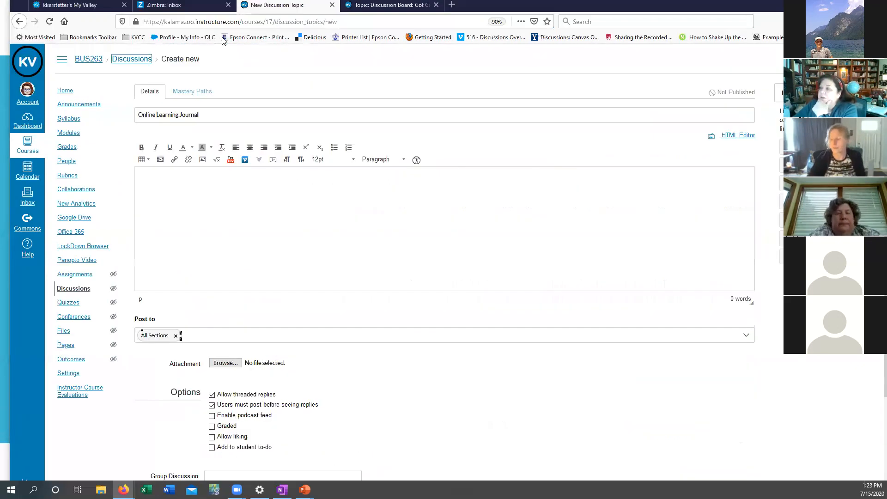
pyautogui.scroll(-2, 396, 390)
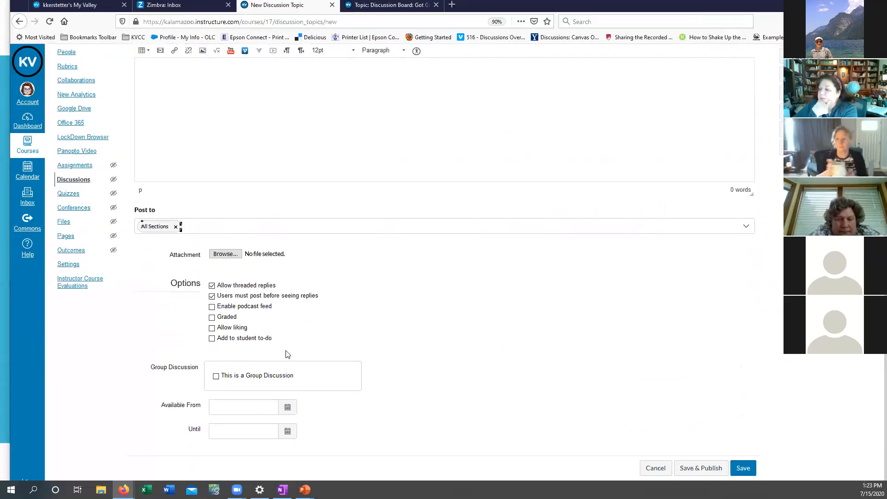
pyautogui.click(211, 318)
pyautogui.scroll(-4, 445, 297)
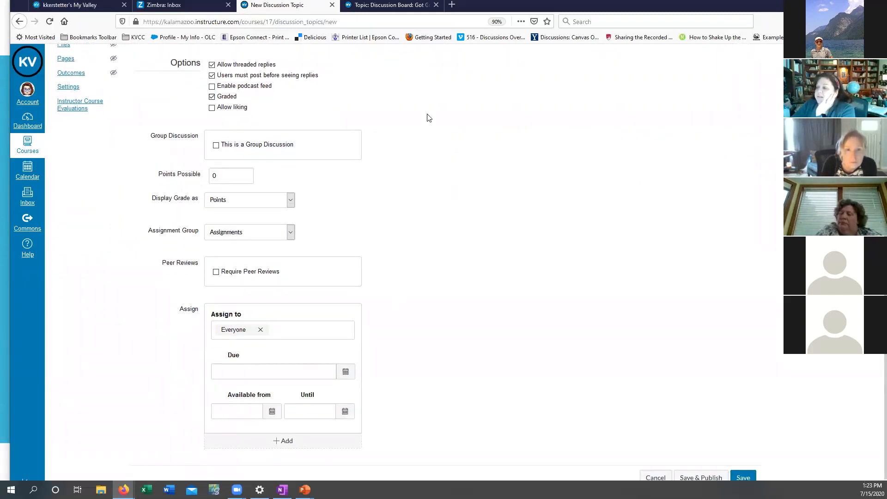
# - Make this a group discussion and create a group set named "Ga" for it
pyautogui.click(215, 144)
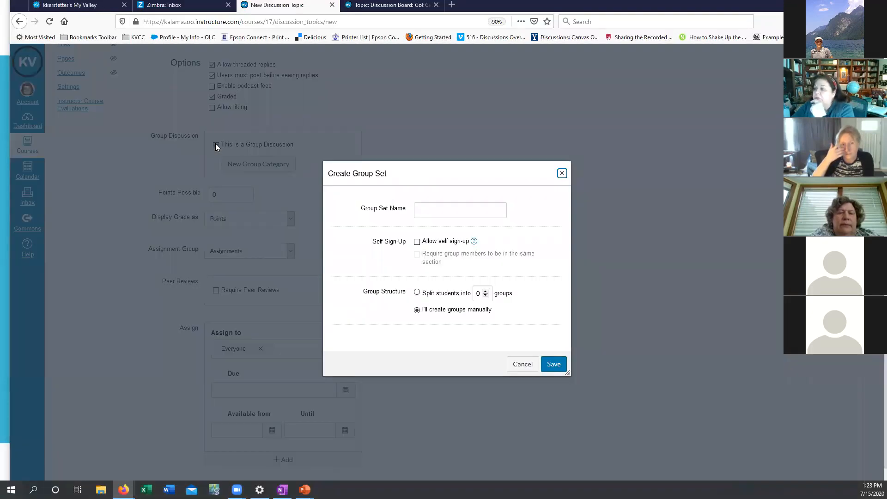
pyautogui.click(420, 217)
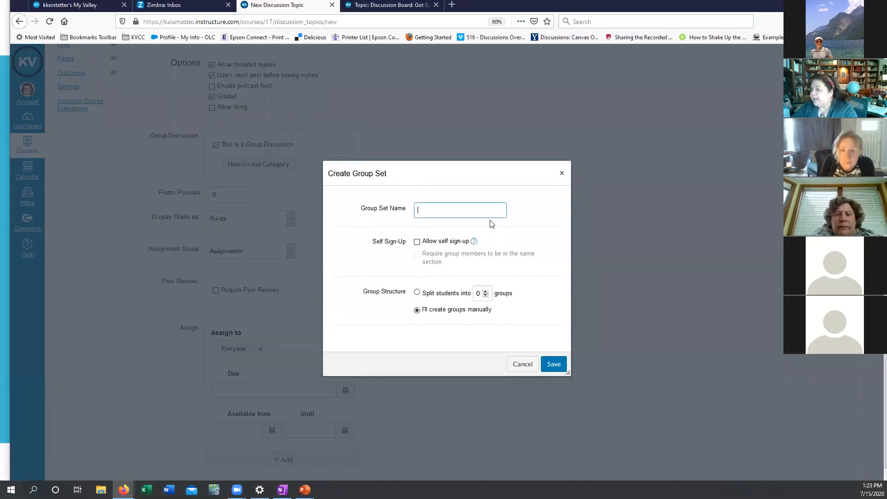
pyautogui.write('G')
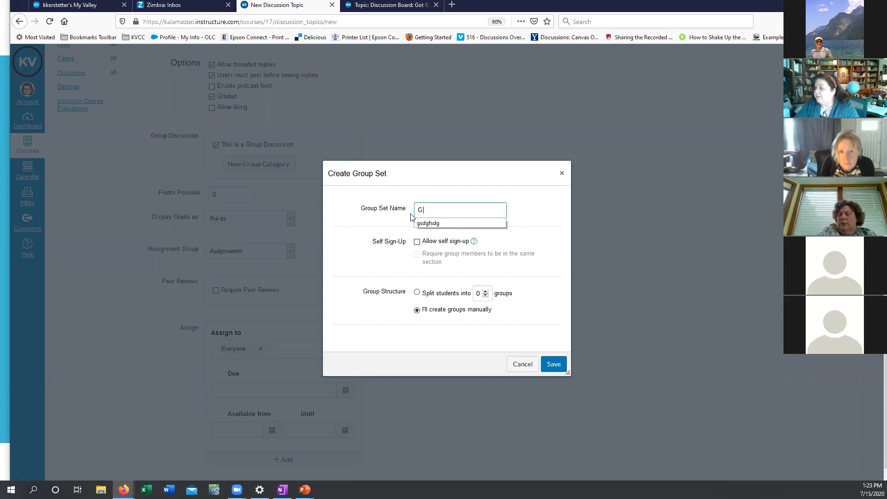
pyautogui.write('a')
pyautogui.press('Return')
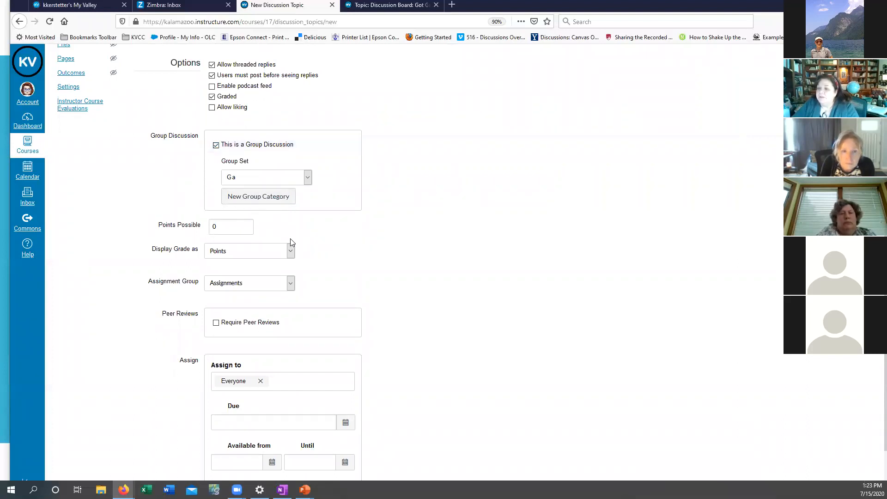
# - Turn off the group discussion setting
pyautogui.click(229, 229)
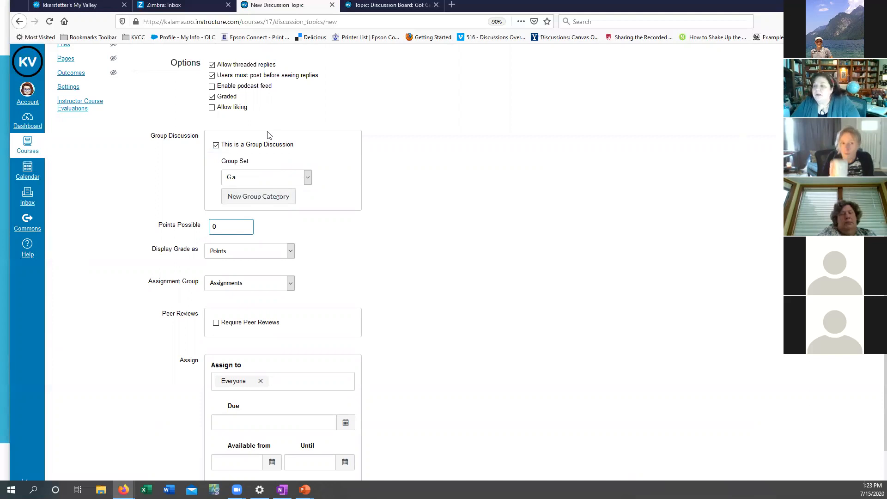
pyautogui.click(216, 145)
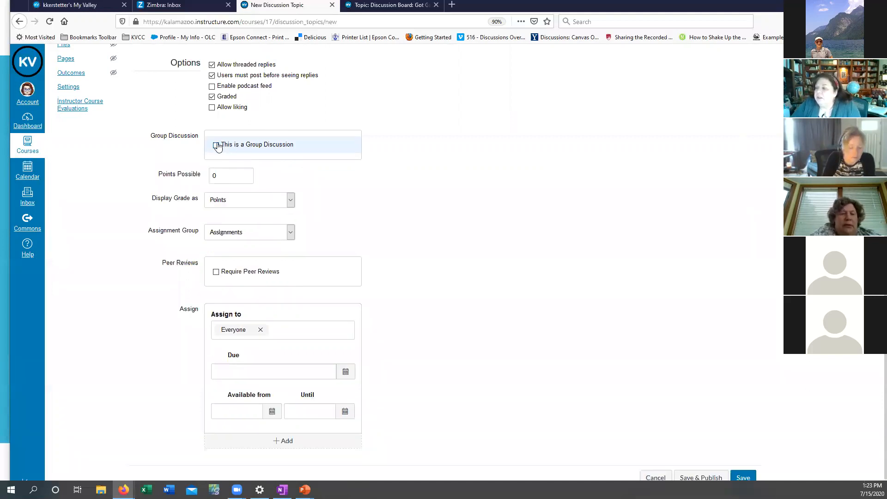
# - Display the grade as Points and place the discussion in the Discussions assignment group
pyautogui.doubleClick(226, 176)
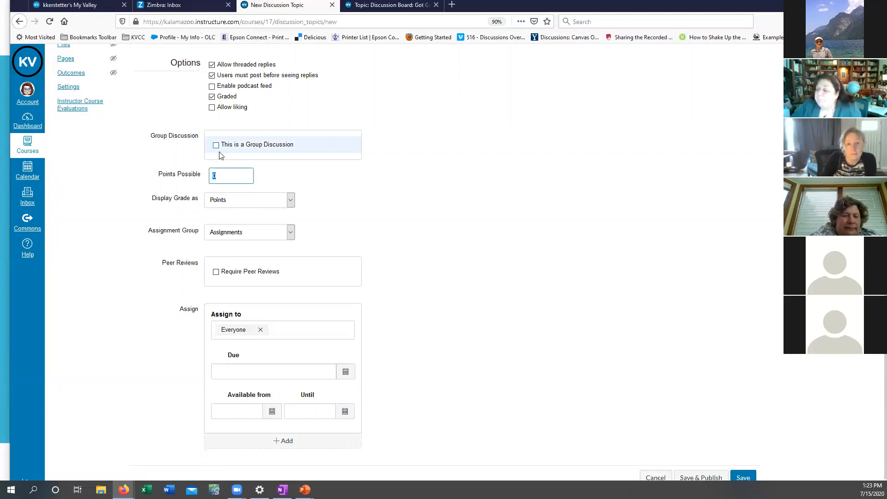
pyautogui.click(231, 176)
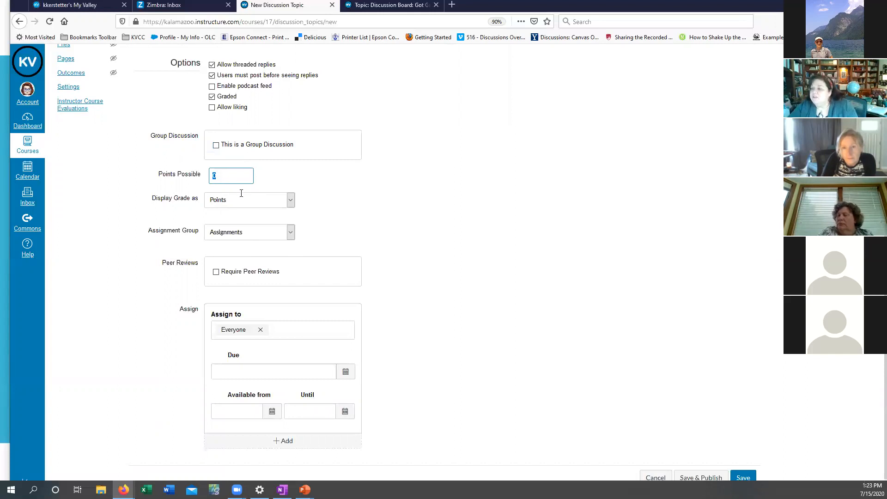
pyautogui.moveTo(223, 176); pyautogui.dragTo(213, 176)
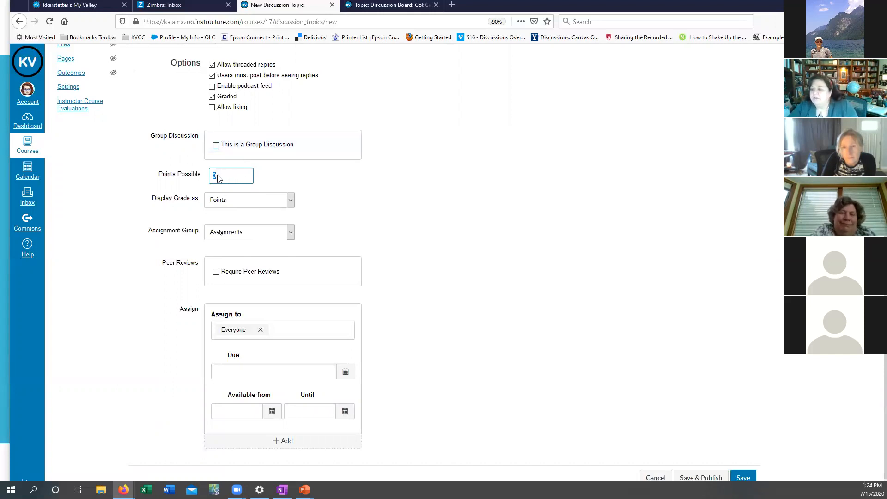
pyautogui.click(252, 202)
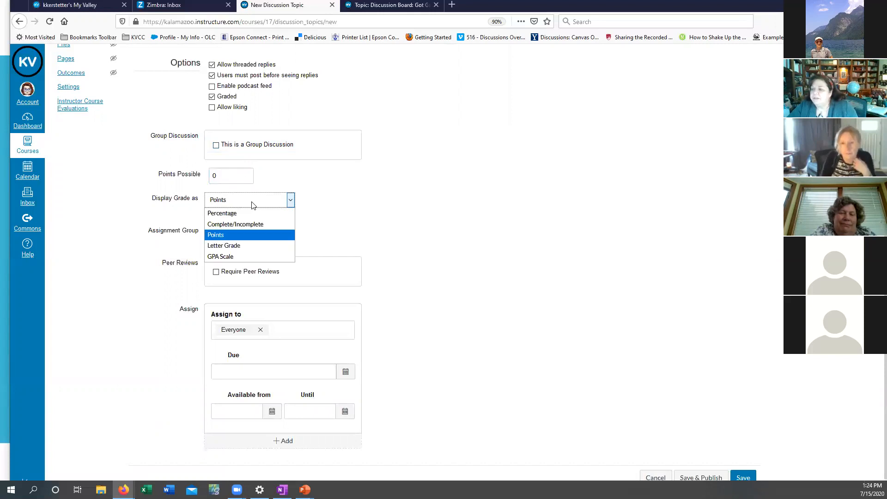
pyautogui.click(236, 235)
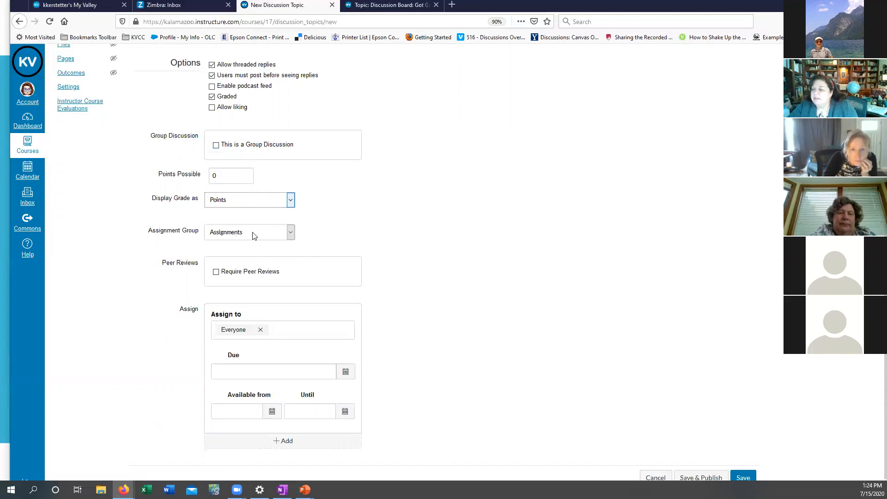
pyautogui.click(291, 231)
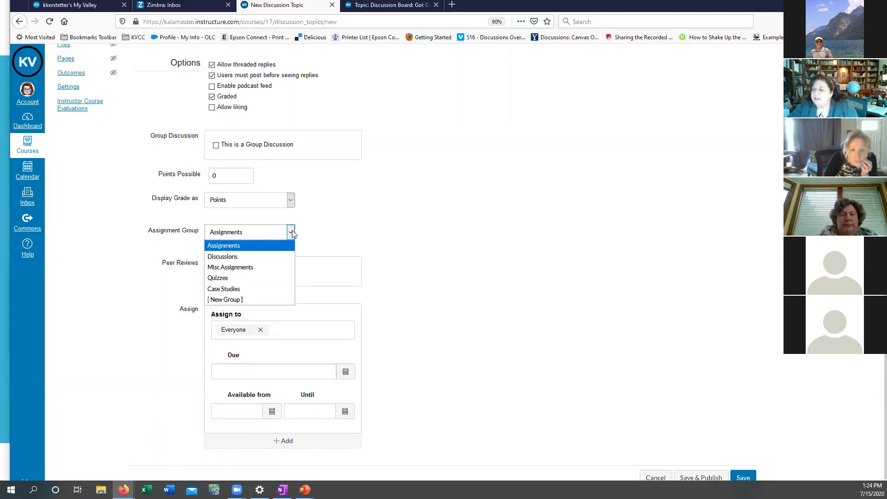
pyautogui.click(257, 261)
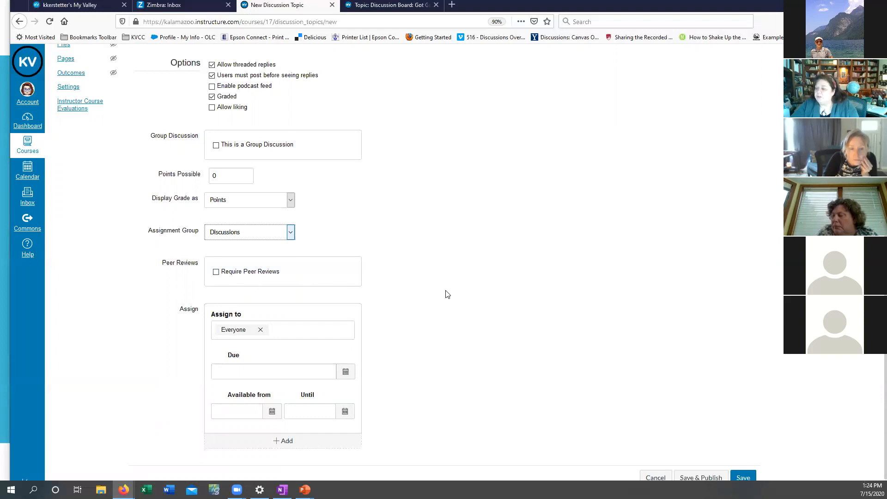
# - Set the discussion's due date to Jul 19 11:59pm and its Until date to Jul 26 11:59pm
pyautogui.scroll(-1, 383, 277)
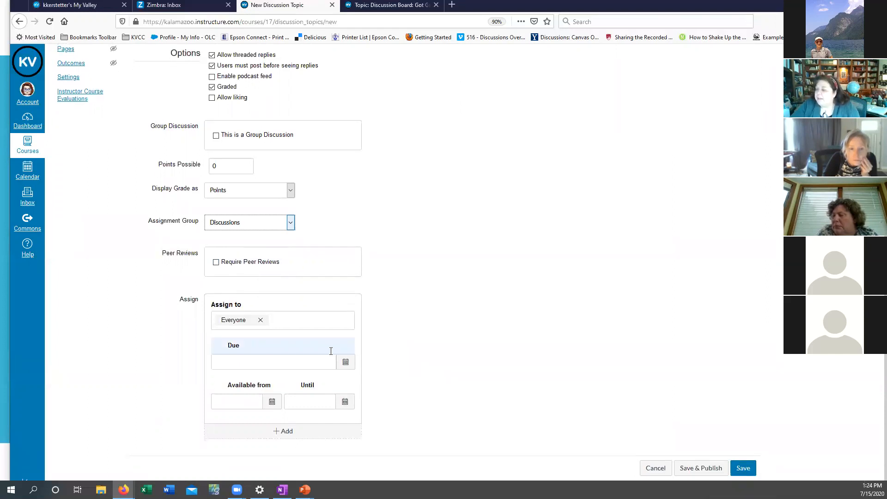
pyautogui.click(346, 364)
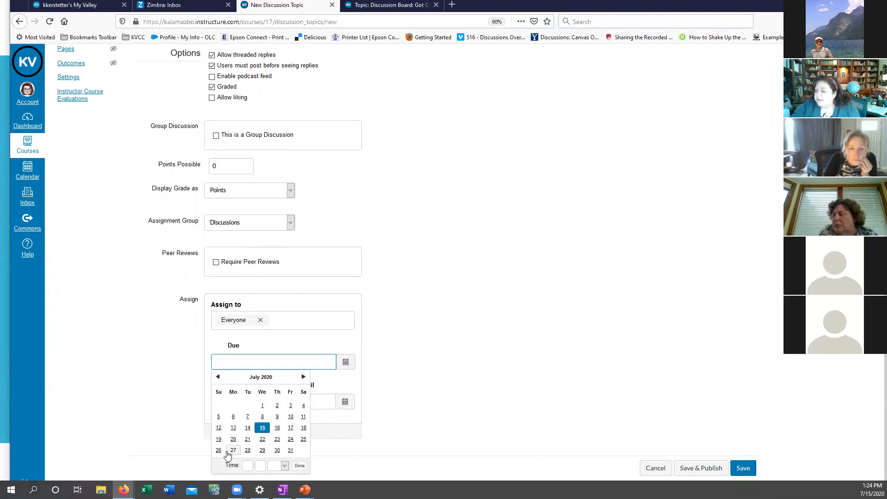
pyautogui.click(219, 439)
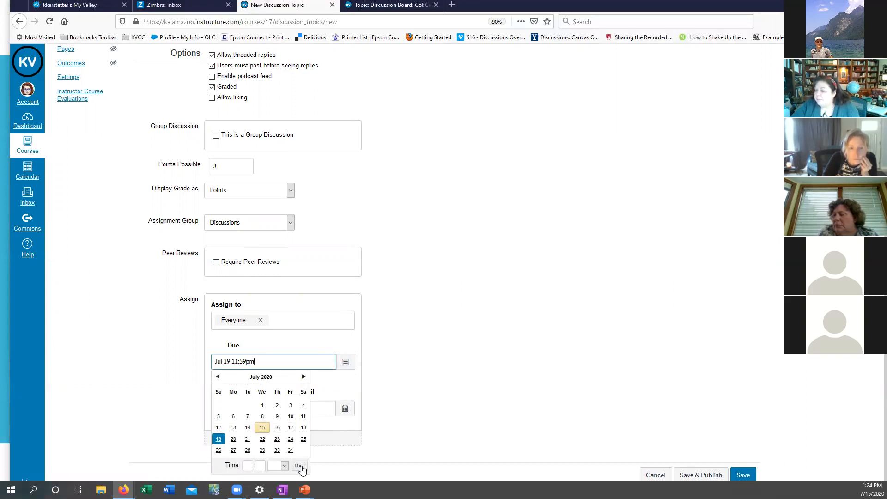
pyautogui.click(300, 466)
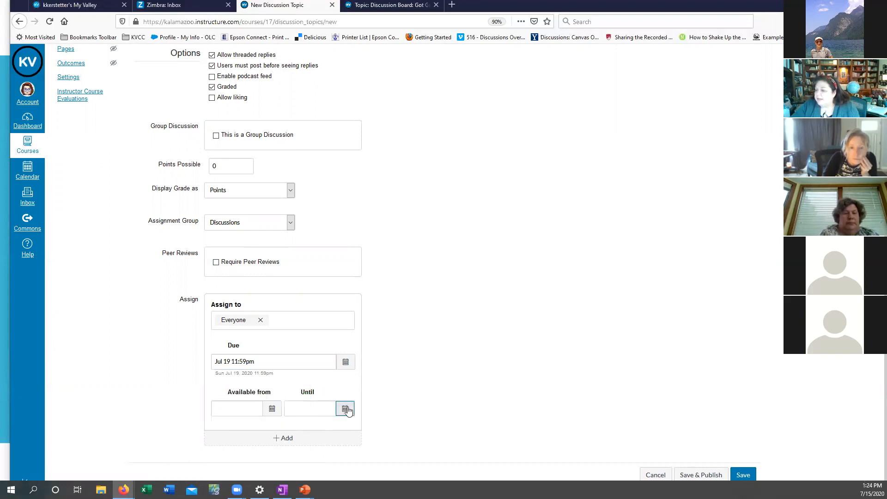
pyautogui.click(344, 408)
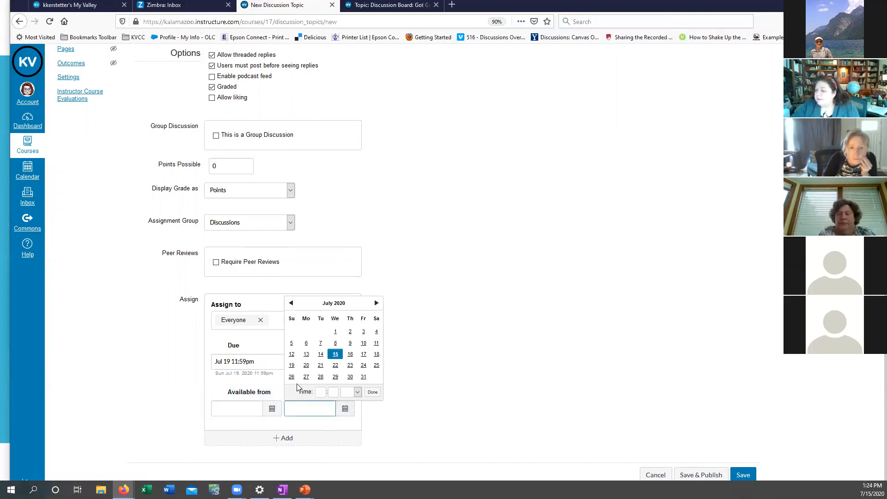
pyautogui.click(291, 377)
pyautogui.click(373, 392)
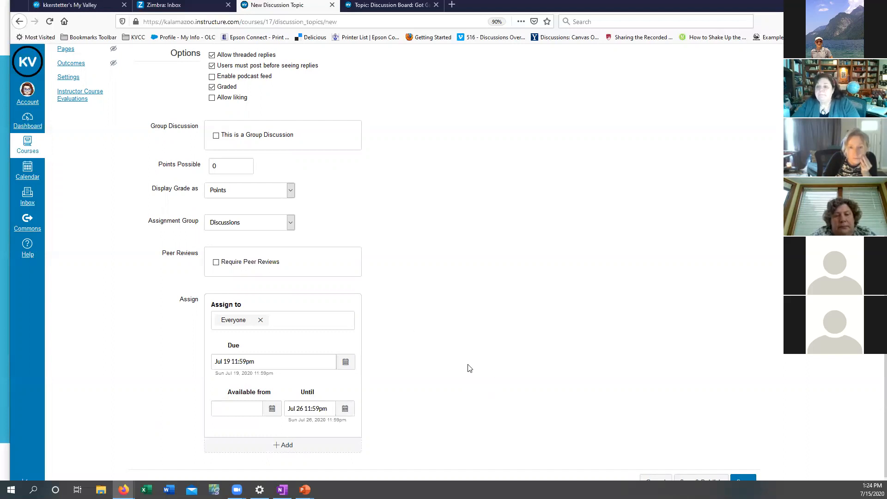
# - Change the discussion's due date to Jul 26 11:59pm
pyautogui.scroll(5, 469, 368)
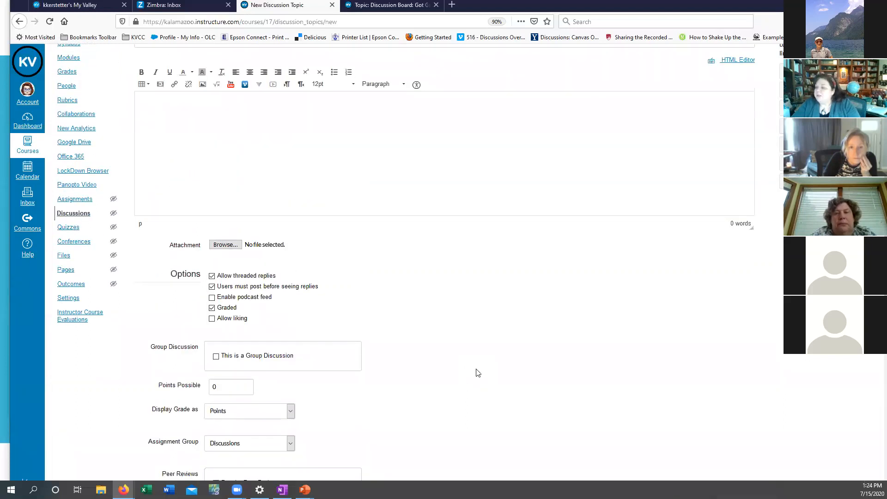
pyautogui.scroll(-5, 482, 372)
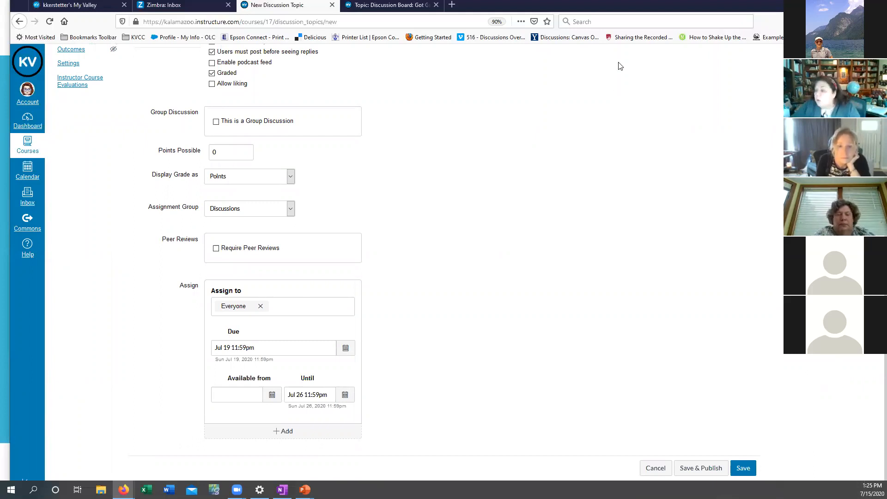
pyautogui.click(349, 353)
pyautogui.click(218, 436)
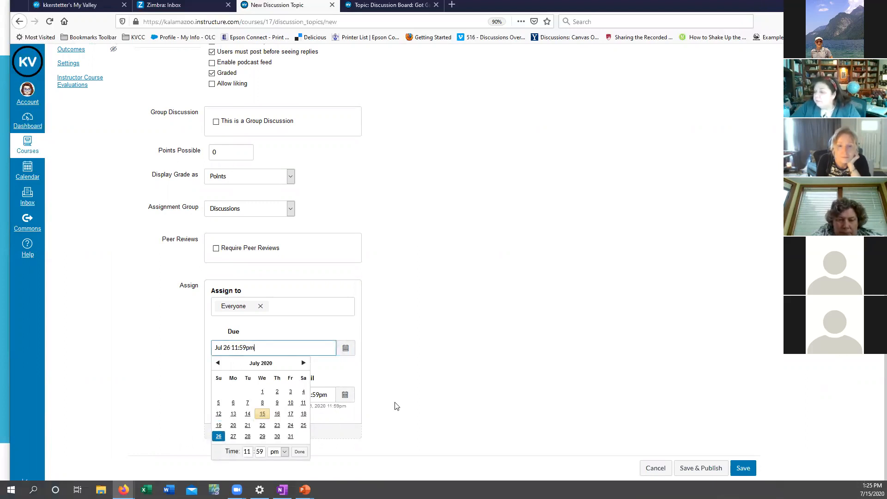
pyautogui.click(448, 410)
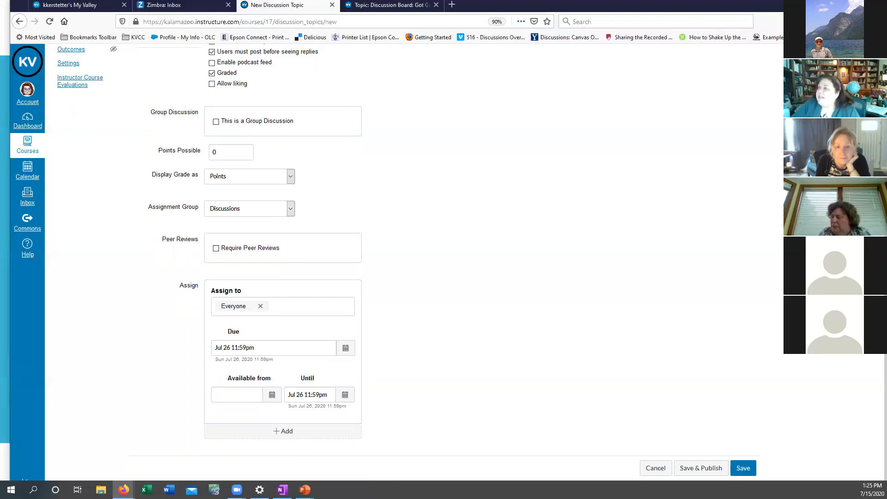
# - Move the discussion's due date to Jul 24 11:59pm
pyautogui.scroll(7, 415, 399)
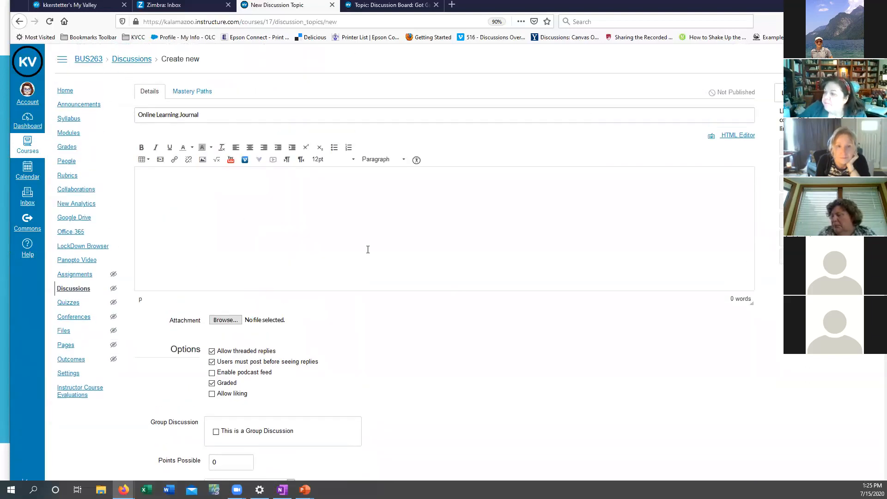
pyautogui.scroll(-7, 407, 249)
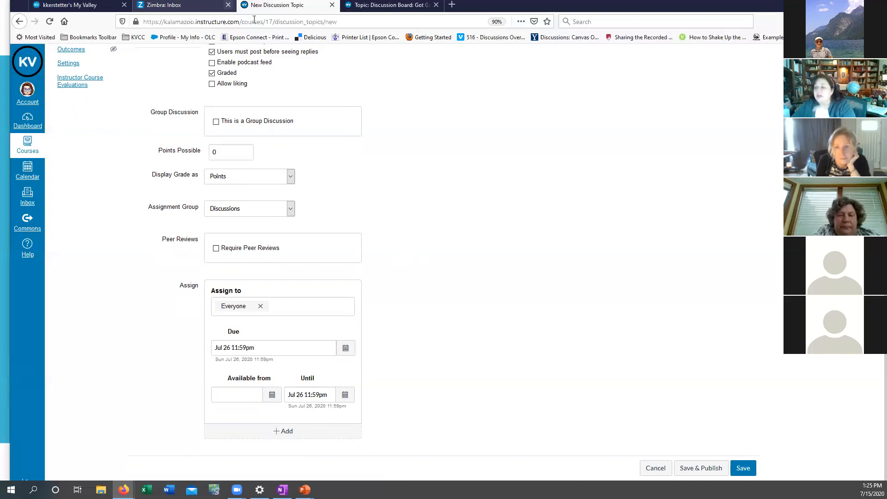
pyautogui.click(346, 350)
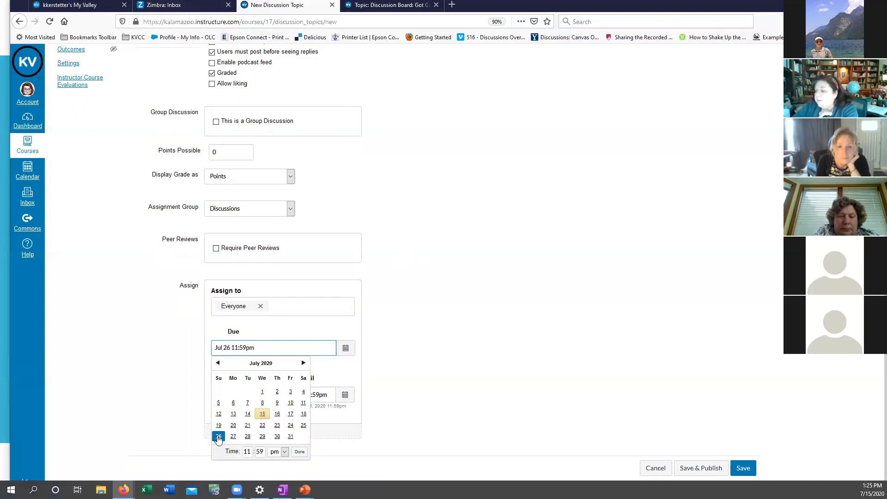
pyautogui.click(291, 425)
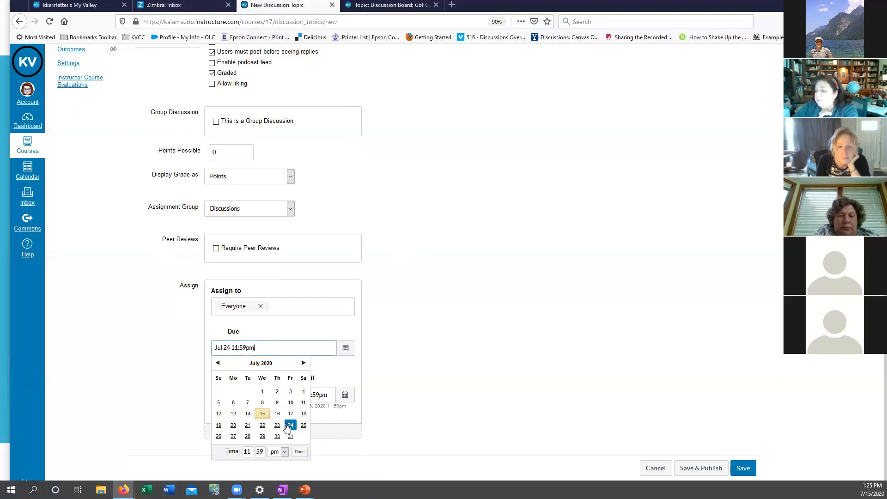
pyautogui.click(357, 327)
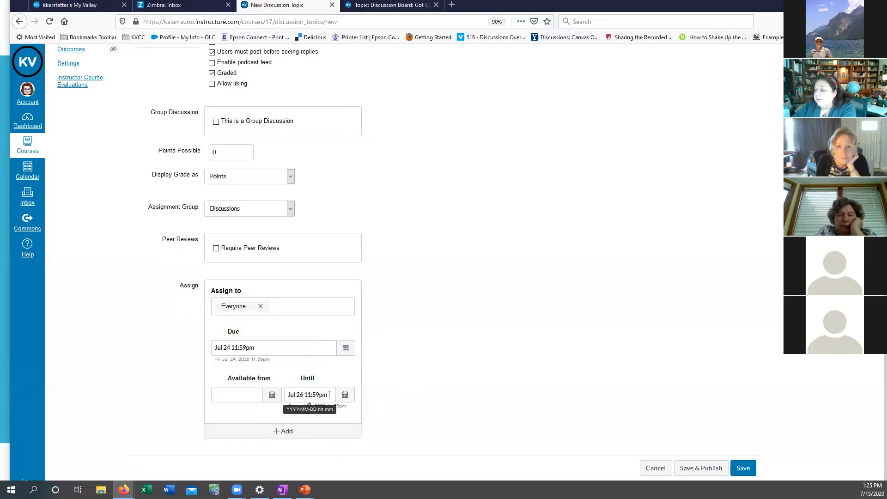
# - Leave the new discussion form without saving and open the Got Grit discussion from the course's discussion list
pyautogui.scroll(1, 493, 334)
pyautogui.scroll(10, 494, 335)
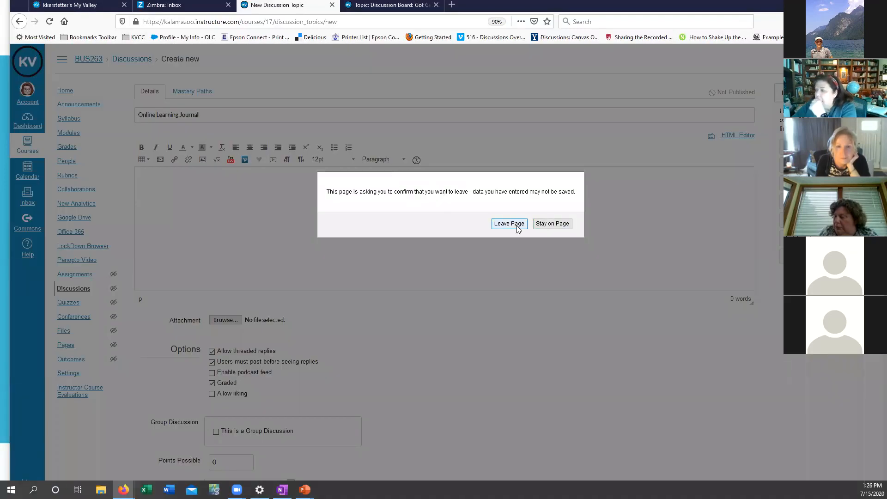
pyautogui.click(508, 224)
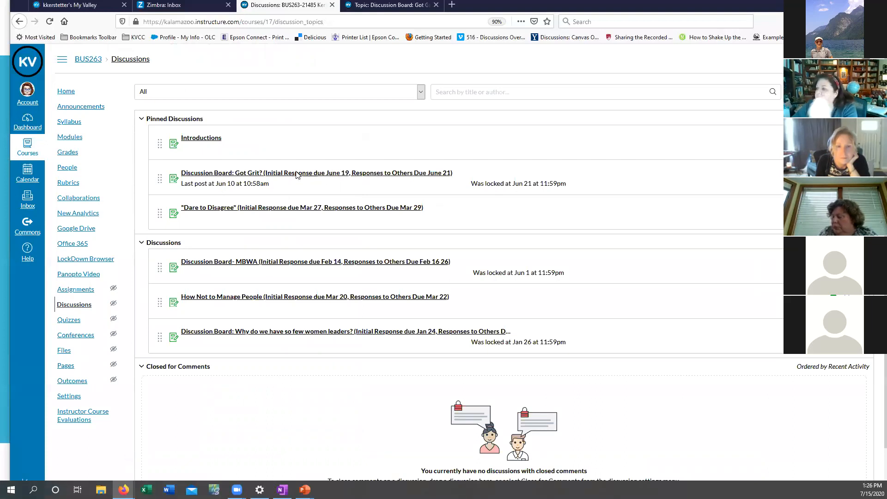
pyautogui.click(334, 175)
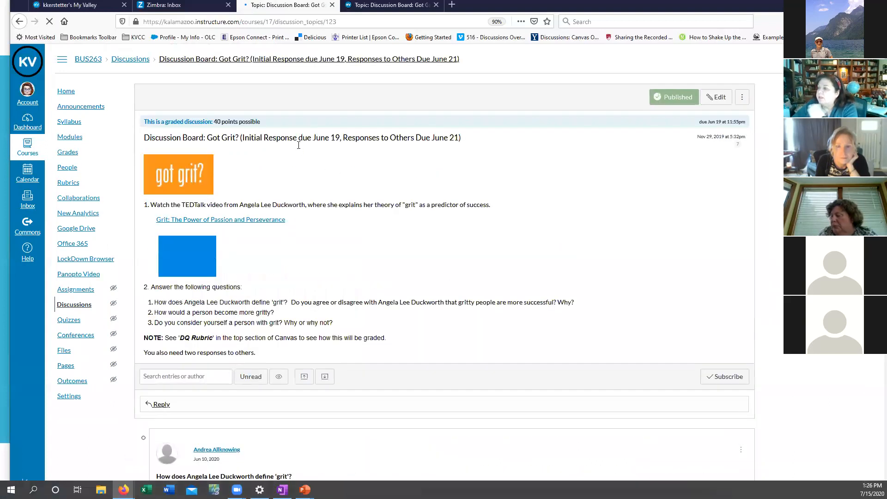
# - Compare the initial response date in the Got Grit discussion's title with the discussion's due date
pyautogui.moveTo(239, 139); pyautogui.dragTo(340, 141)
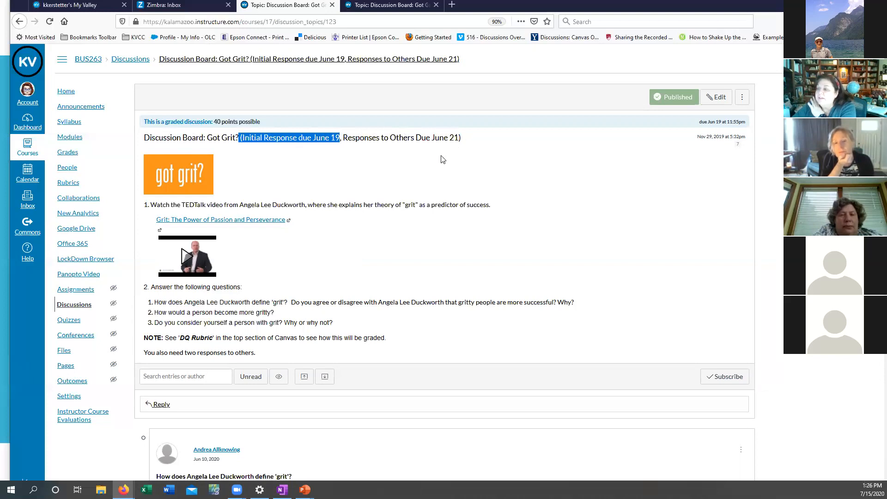
pyautogui.scroll(-5, 443, 179)
pyautogui.scroll(5, 444, 178)
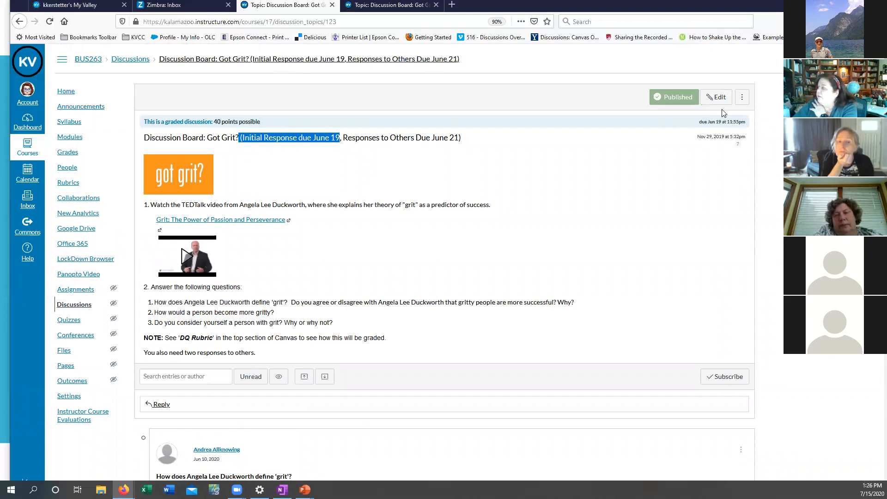
pyautogui.moveTo(686, 130); pyautogui.dragTo(707, 131)
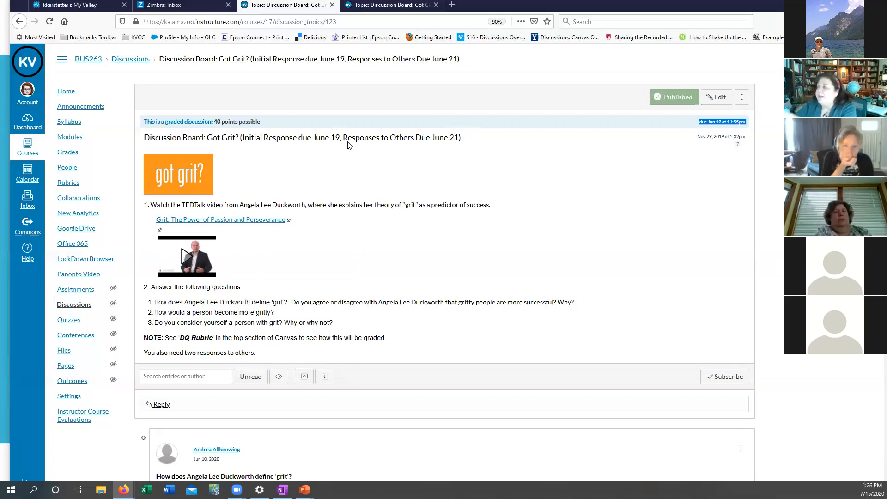
pyautogui.tripleClick(721, 121)
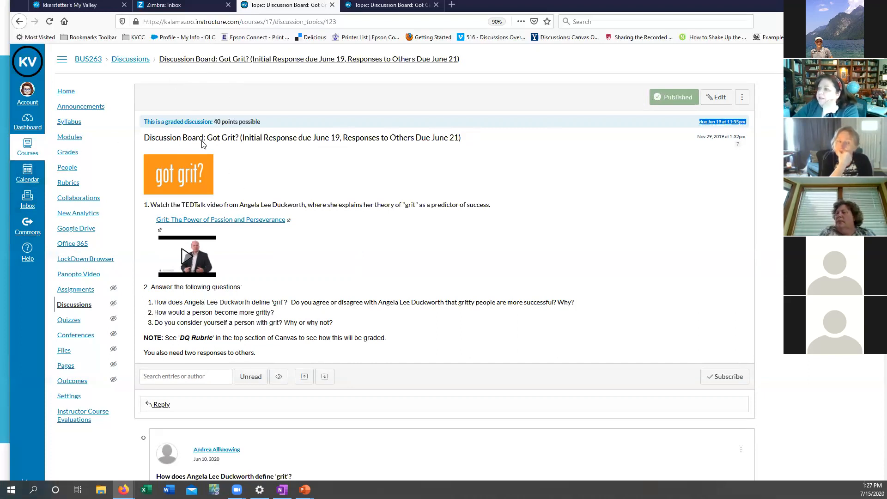
# - Open the calendar at June 2020 and examine the Got Grit entries for the initial response and the responses to others
pyautogui.click(27, 173)
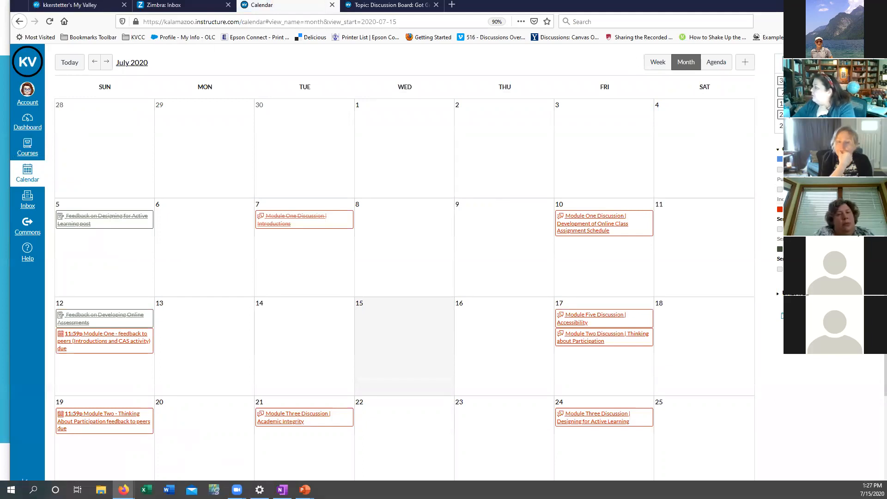
pyautogui.click(781, 115)
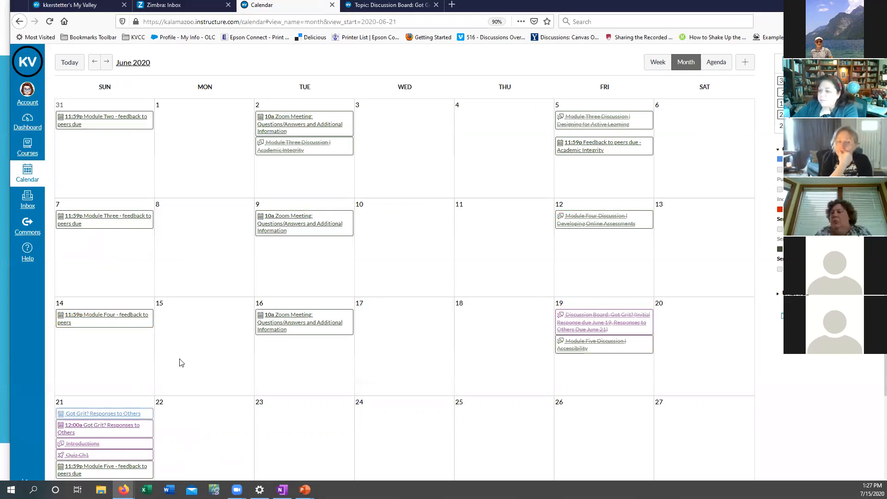
pyautogui.scroll(-3, 100, 308)
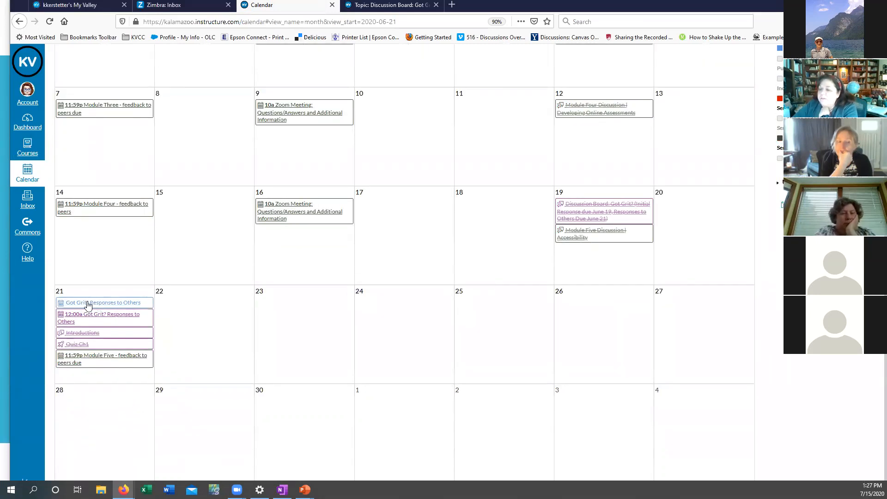
pyautogui.moveTo(89, 308)
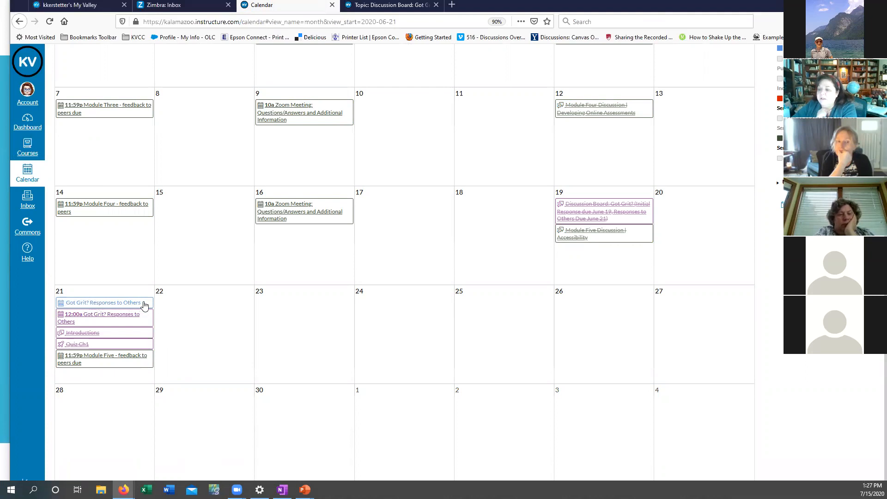
pyautogui.moveTo(145, 305)
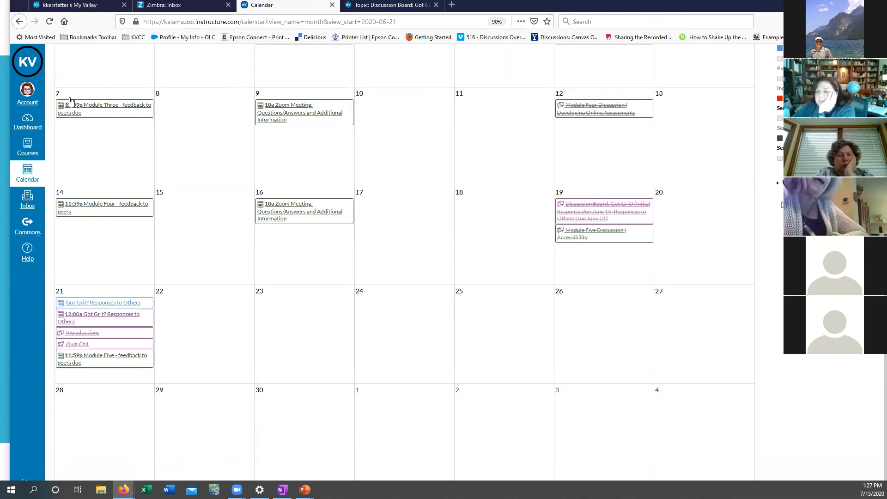
pyautogui.scroll(3, 172, 138)
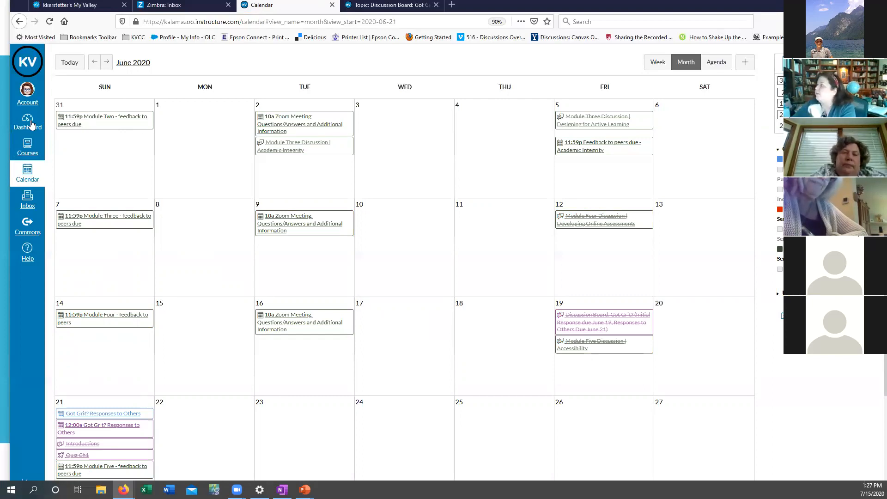
# - Switch to the slide presentation and advance to the Example Discussion Board slide
pyautogui.hotkey('alt', 'Tab')
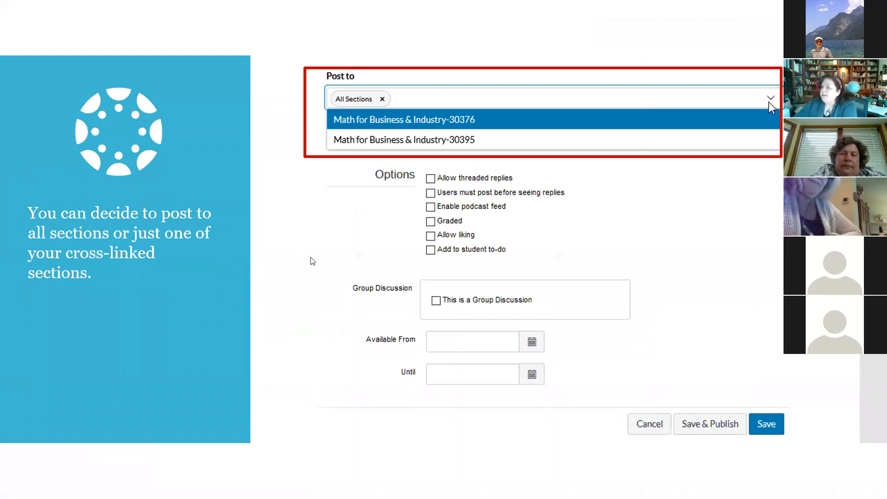
pyautogui.click(338, 229)
pyautogui.click(340, 232)
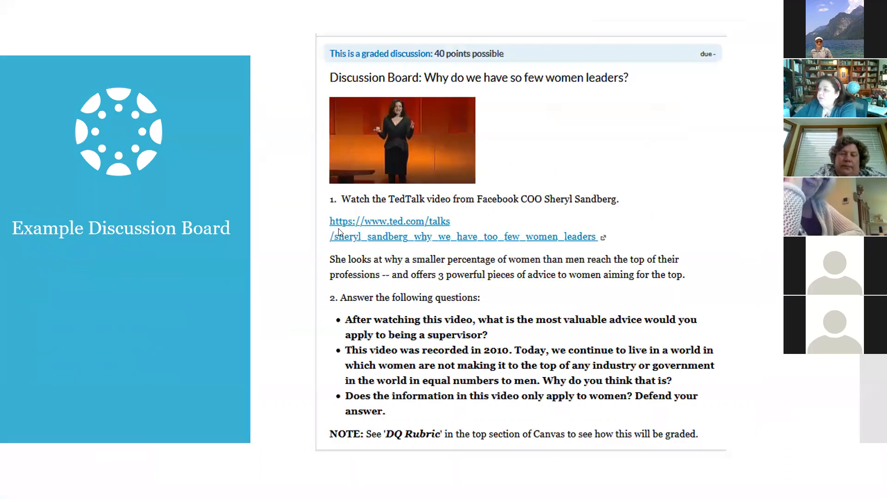
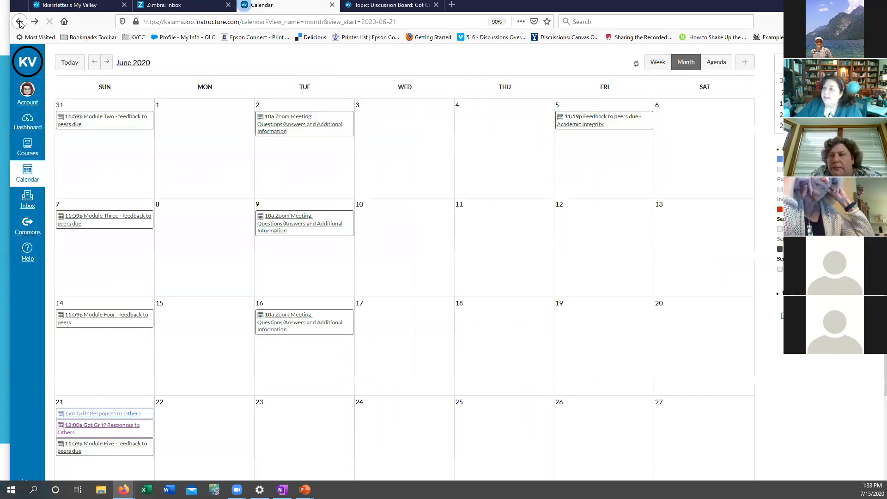
# - Return from the calendar in the browser to the Got Grit discussion and look over its prompt
pyautogui.click(19, 21)
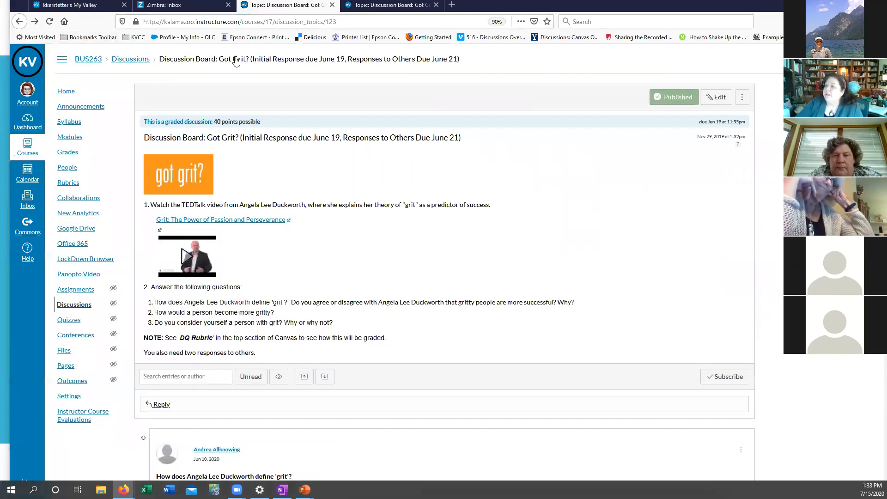
pyautogui.click(231, 62)
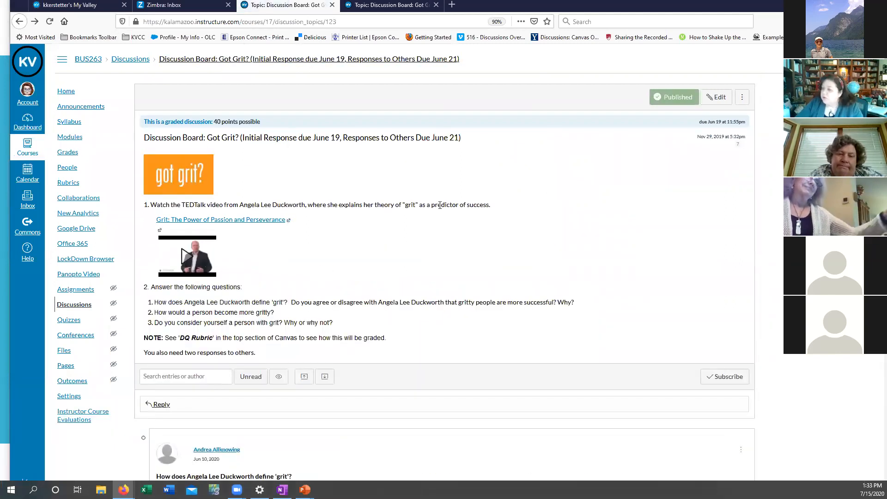
pyautogui.scroll(-5, 518, 245)
pyautogui.scroll(4, 519, 245)
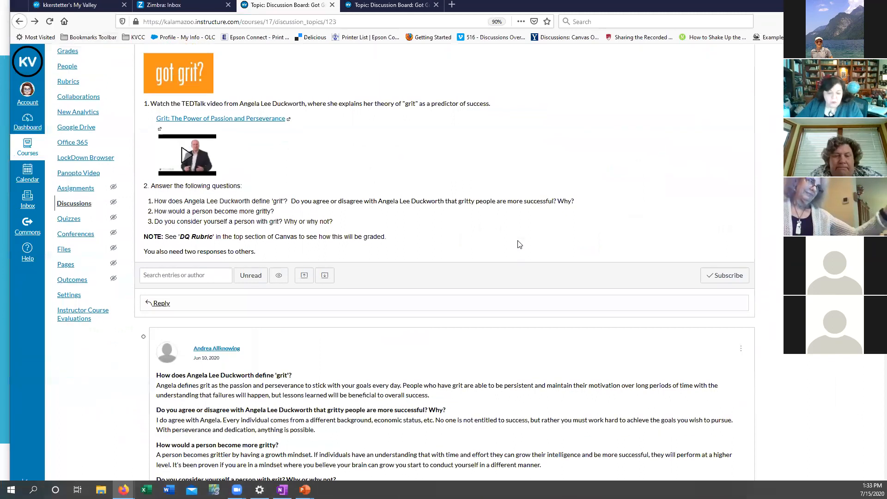
pyautogui.scroll(1, 519, 245)
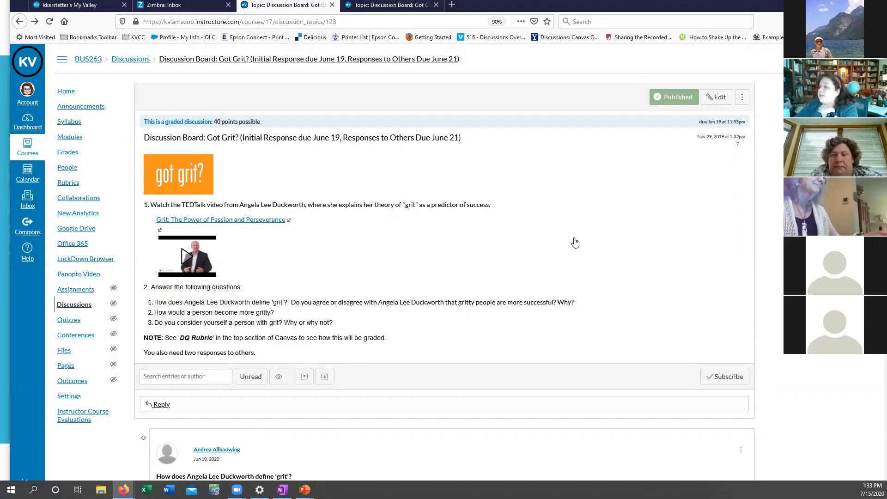
# - Examine the students' initial posts and the peer replies nested beneath them in the Got Grit discussion
pyautogui.scroll(-5, 575, 243)
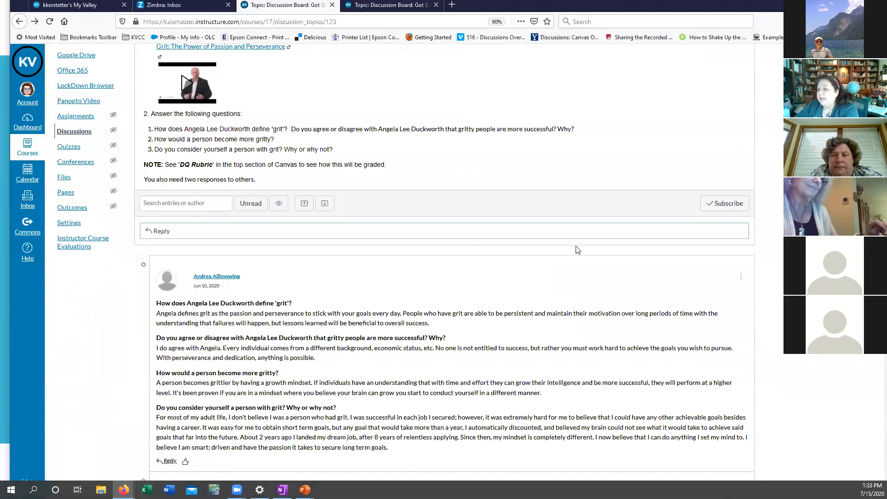
pyautogui.scroll(-4, 576, 246)
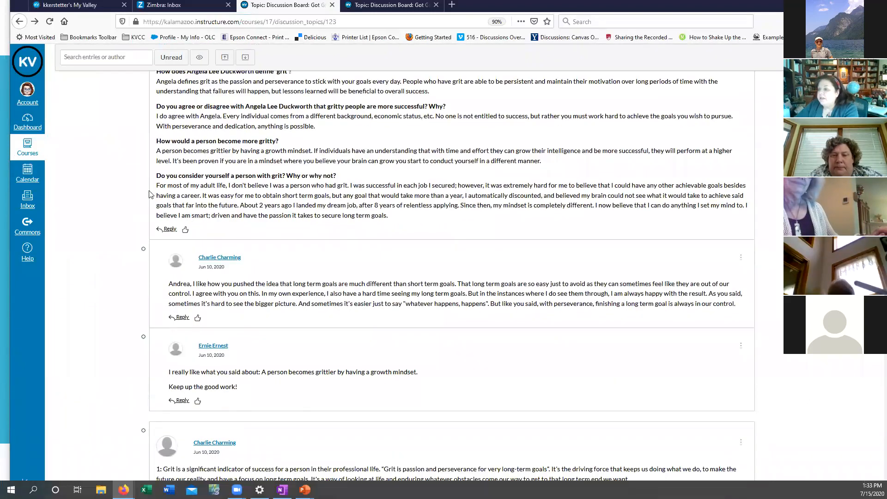
pyautogui.scroll(2, 152, 187)
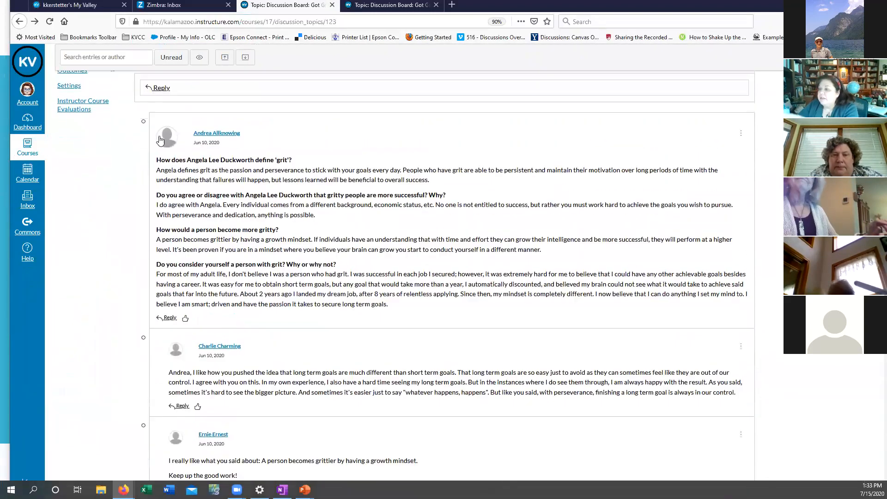
pyautogui.scroll(-2, 205, 304)
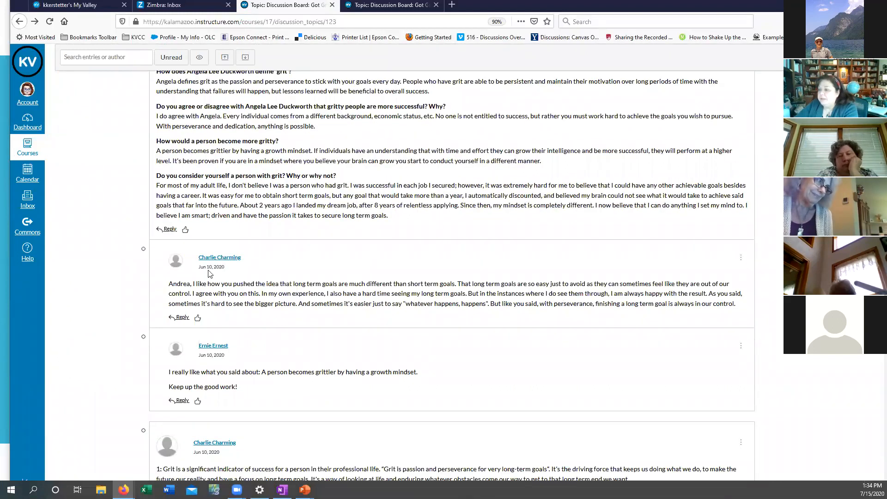
pyautogui.scroll(1, 225, 170)
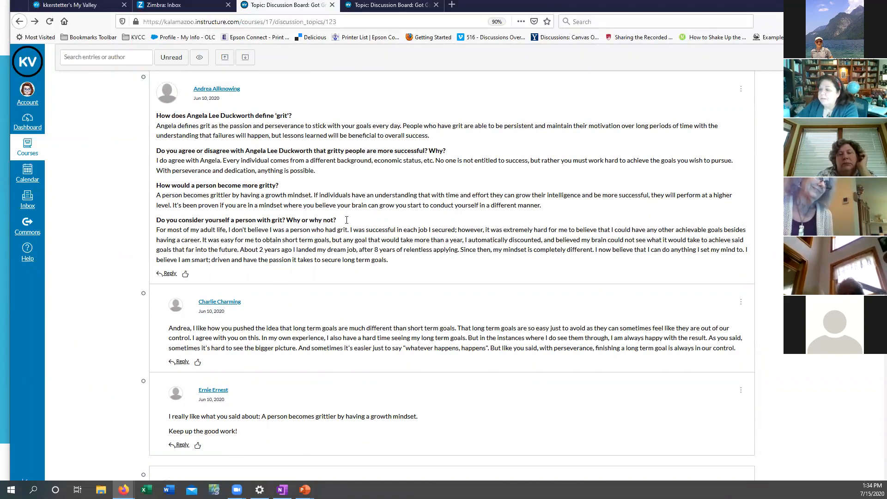
pyautogui.scroll(-1, 329, 333)
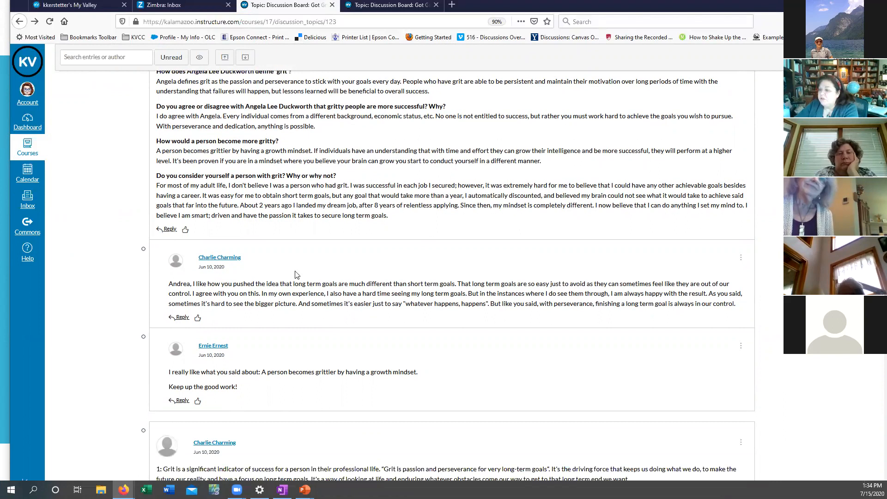
pyautogui.scroll(-3, 325, 363)
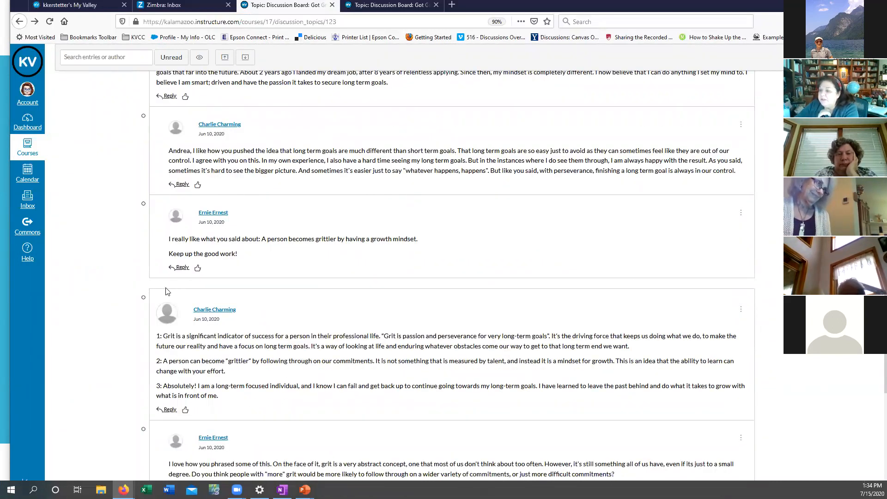
pyautogui.scroll(-1, 277, 326)
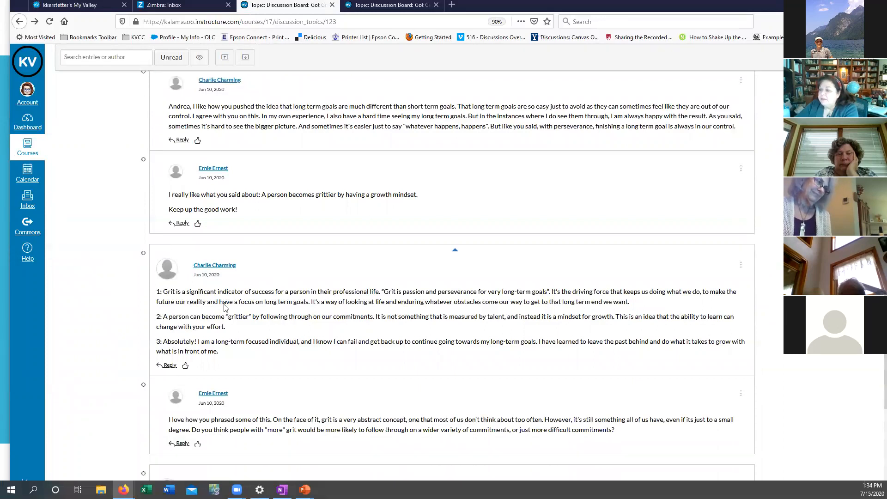
pyautogui.scroll(-2, 256, 319)
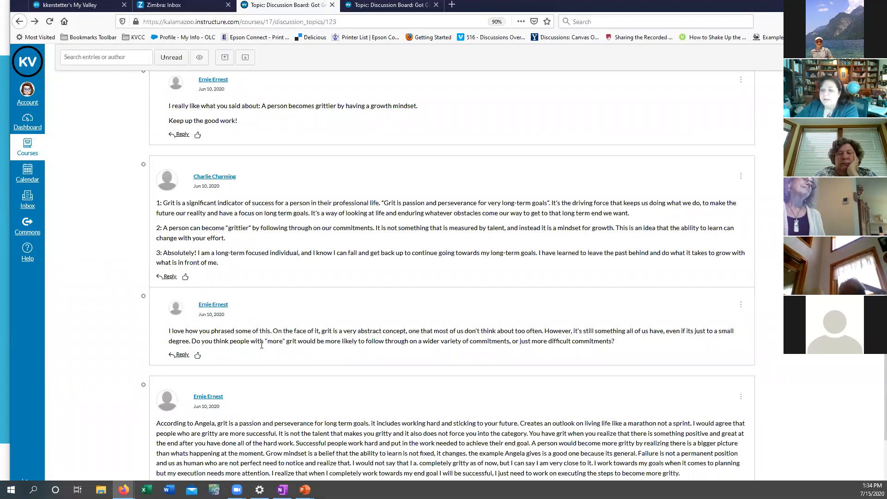
pyautogui.scroll(15, 262, 347)
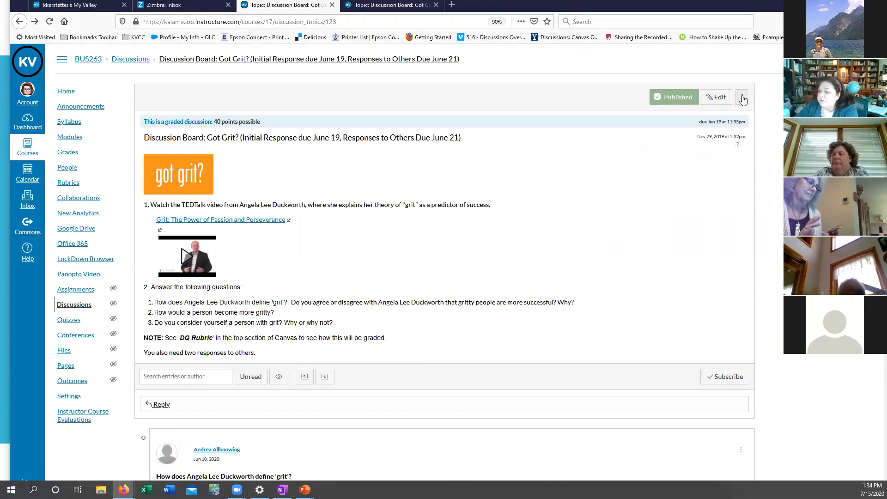
# - Open the Got Grit discussion in SpeedGrader
pyautogui.scroll(-1, 585, 320)
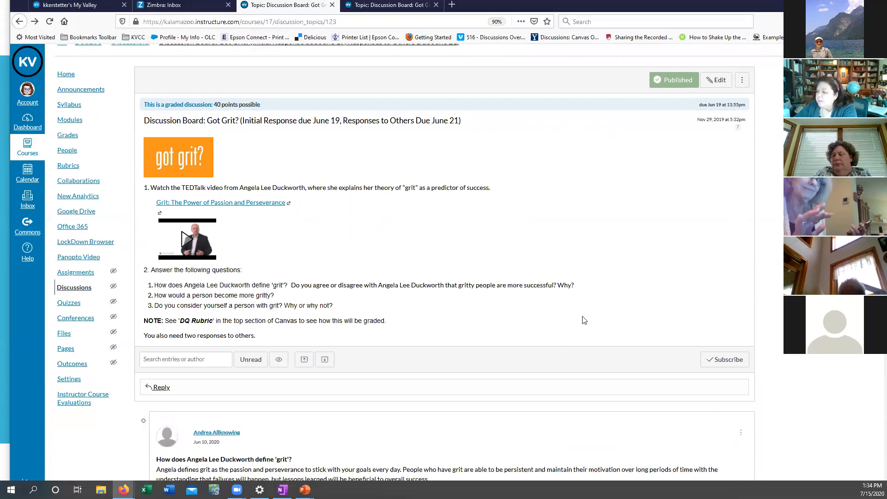
pyautogui.scroll(-2, 584, 320)
pyautogui.scroll(3, 584, 319)
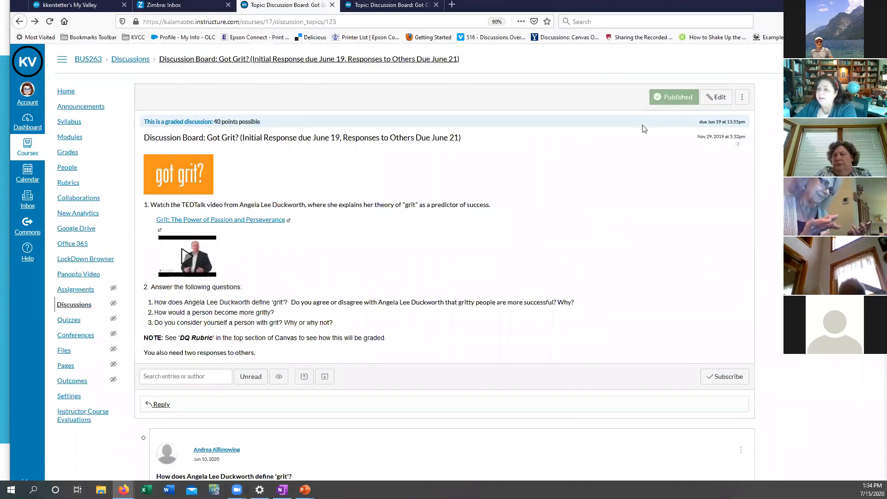
pyautogui.click(742, 99)
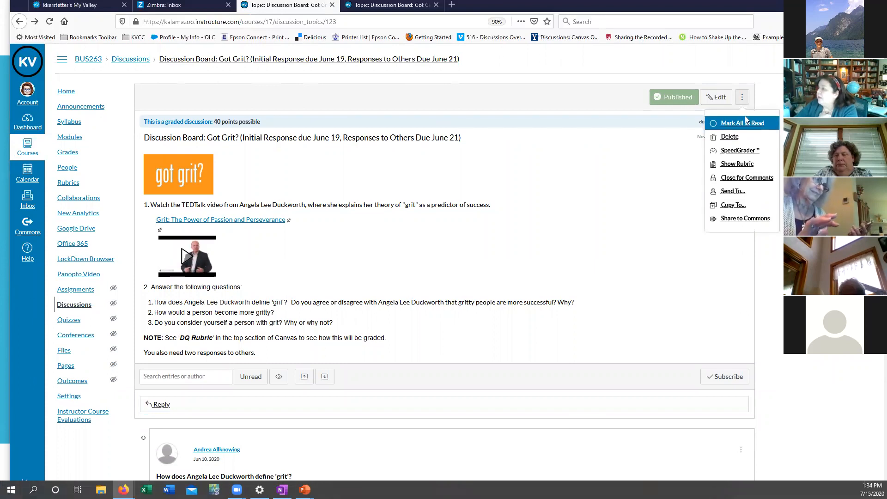
pyautogui.click(740, 151)
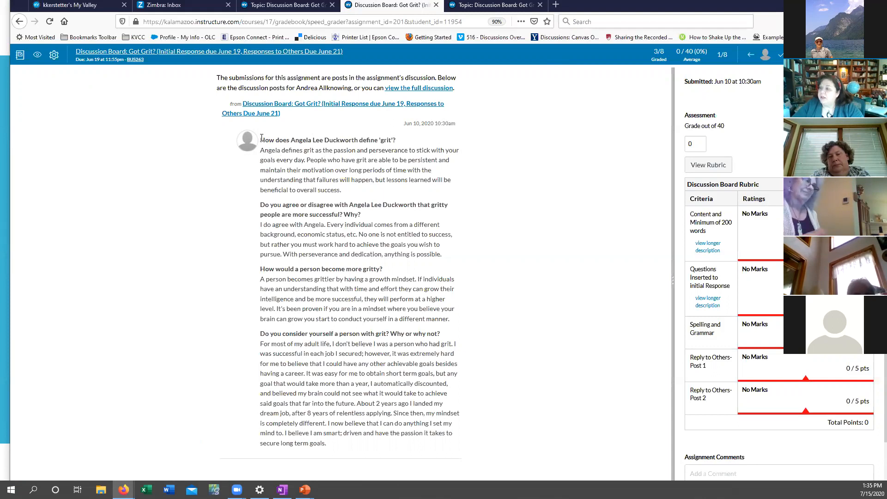
# - Count the words in the first student's response and view the long description of the Content and Minimum of 200 words criterion
pyautogui.moveTo(260, 139); pyautogui.dragTo(391, 443)
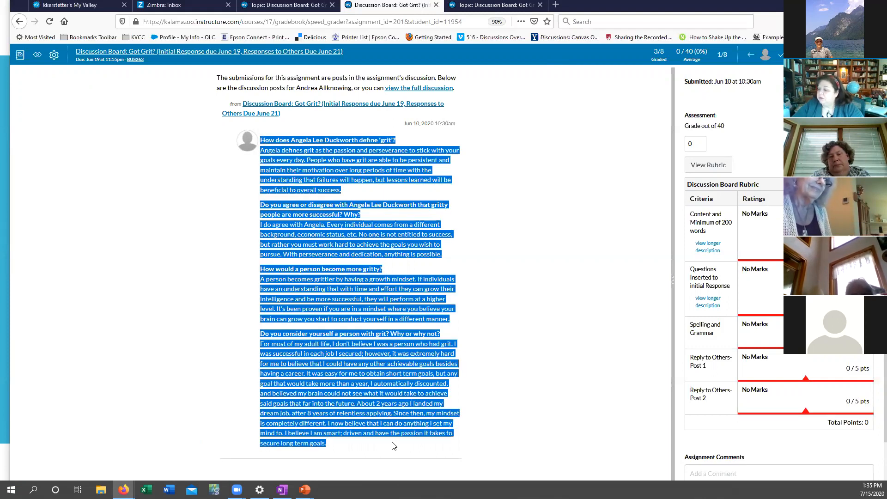
pyautogui.rightClick(317, 288)
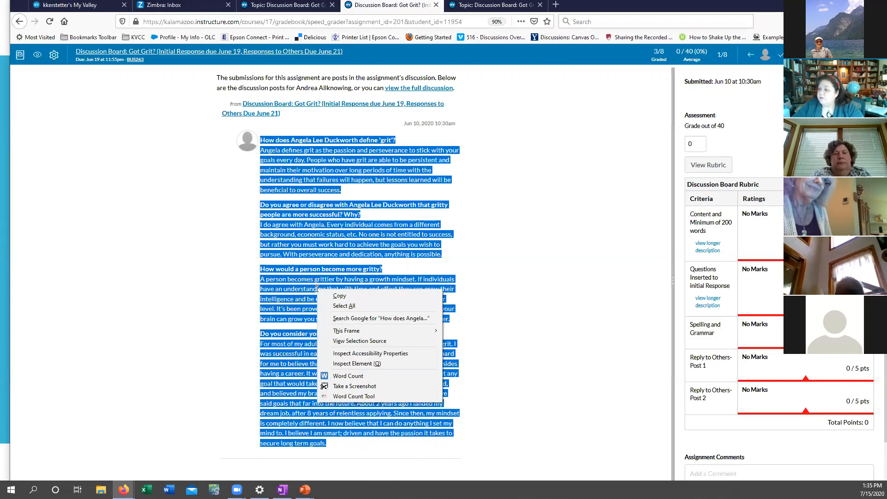
pyautogui.click(354, 376)
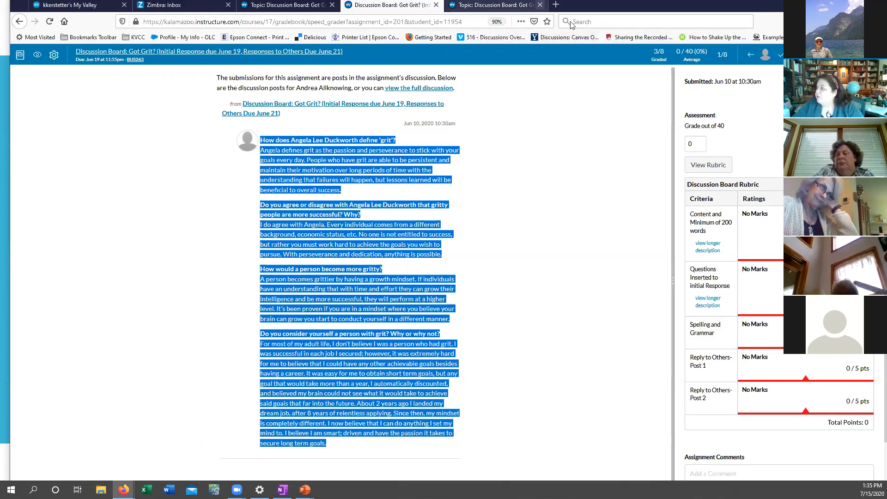
pyautogui.click(307, 198)
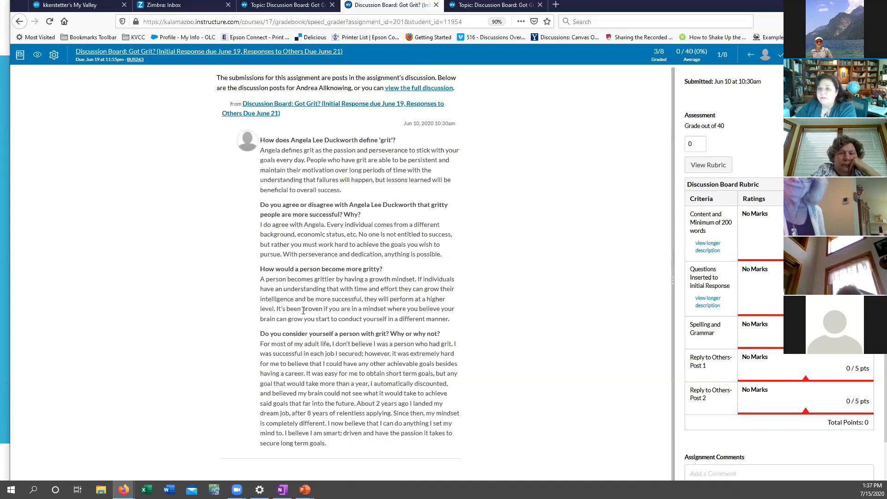
pyautogui.click(708, 246)
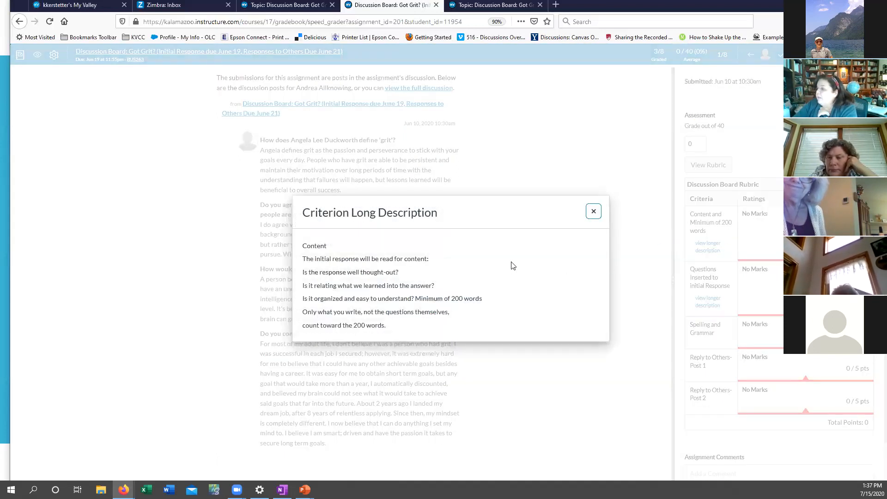
pyautogui.click(593, 211)
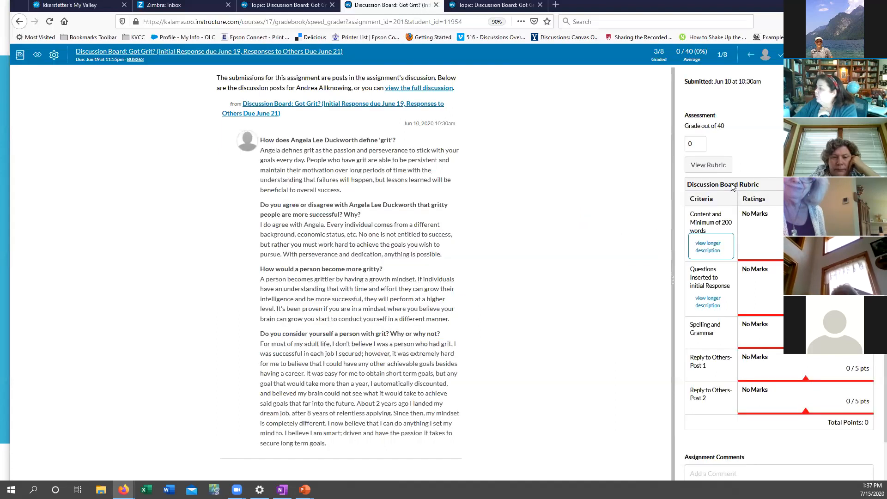
# - Give the first student full marks for content (24), inserted questions (3), and spelling and grammar (3), and save the rubric
pyautogui.click(708, 166)
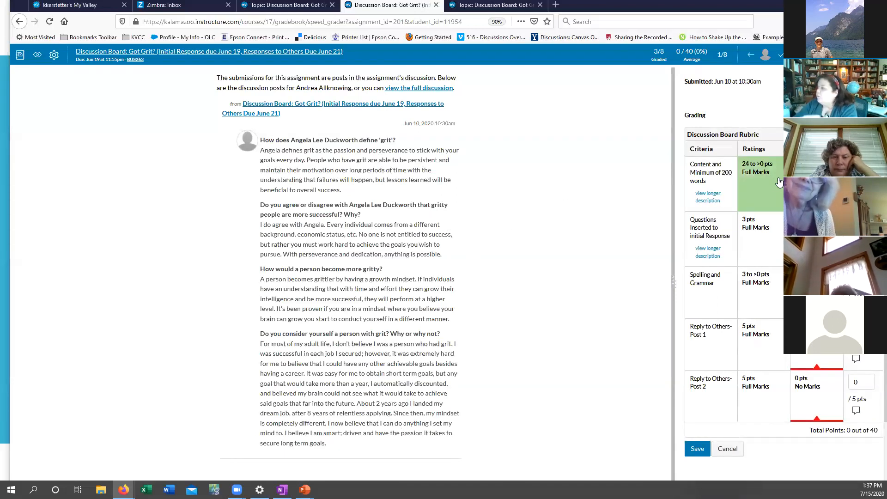
pyautogui.click(763, 191)
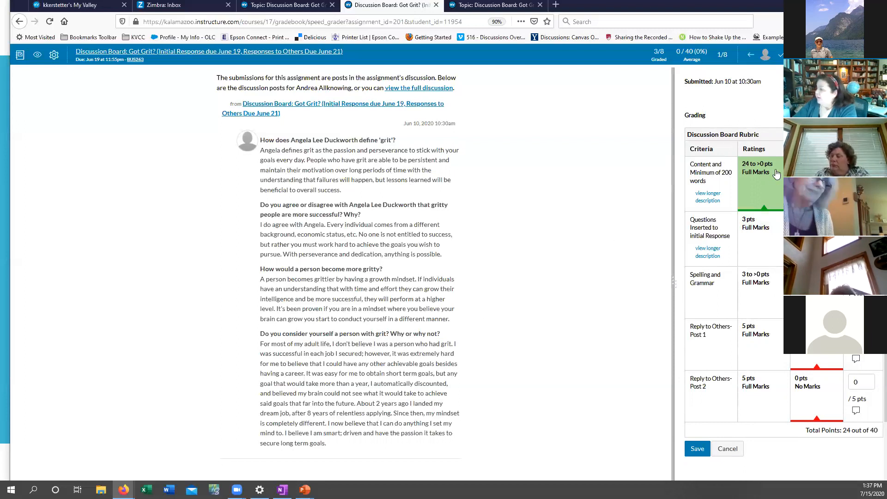
pyautogui.click(760, 246)
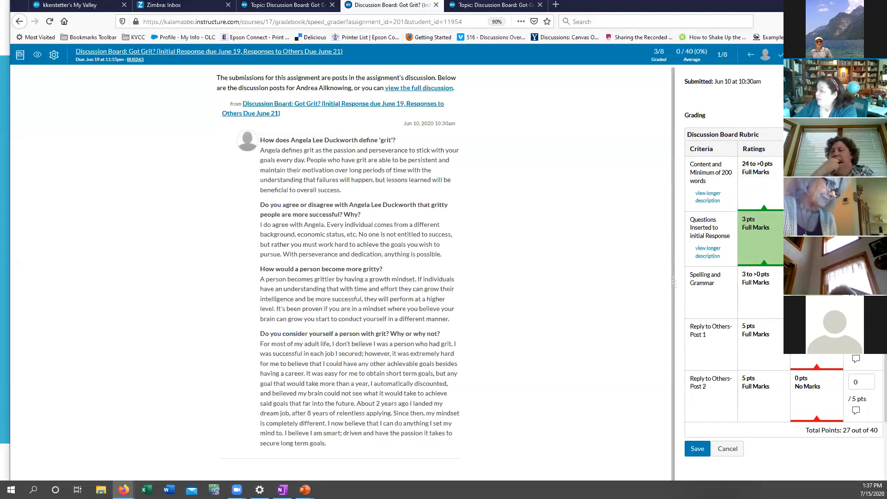
pyautogui.click(768, 296)
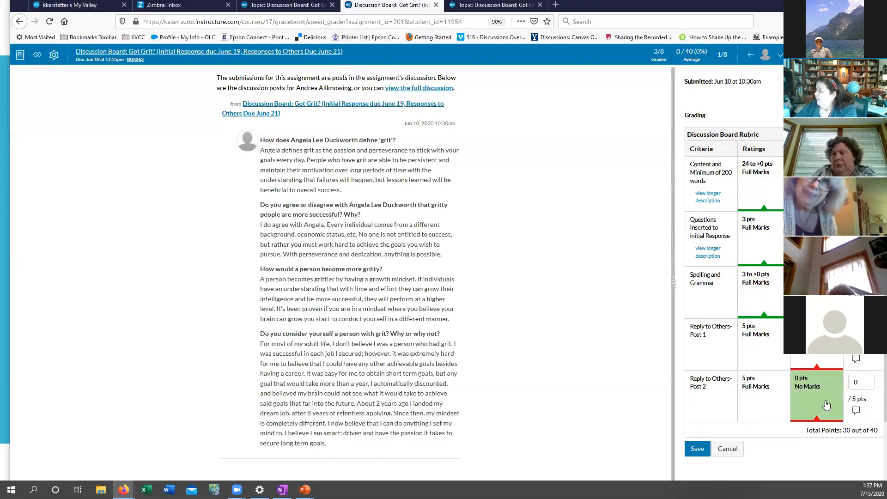
pyautogui.click(697, 449)
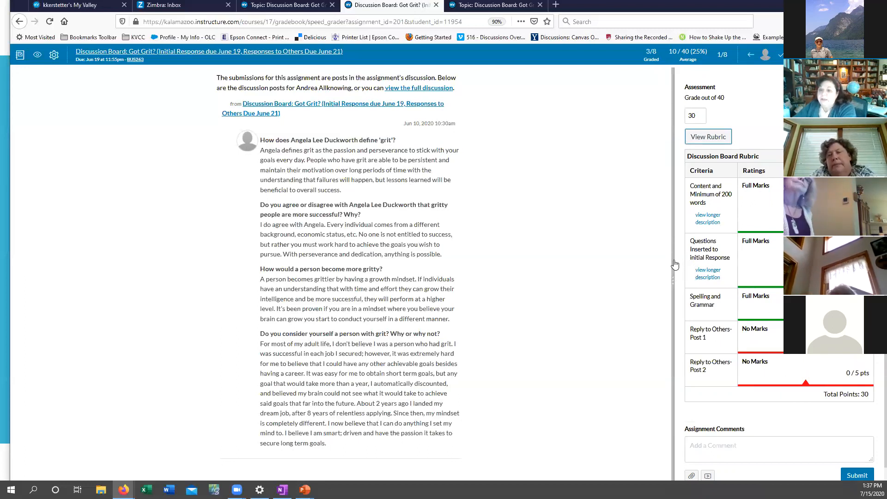
# - Advance to the third student's submission and award 18 points for content and full marks (3) for spelling and grammar in the rubric
pyautogui.press('j')
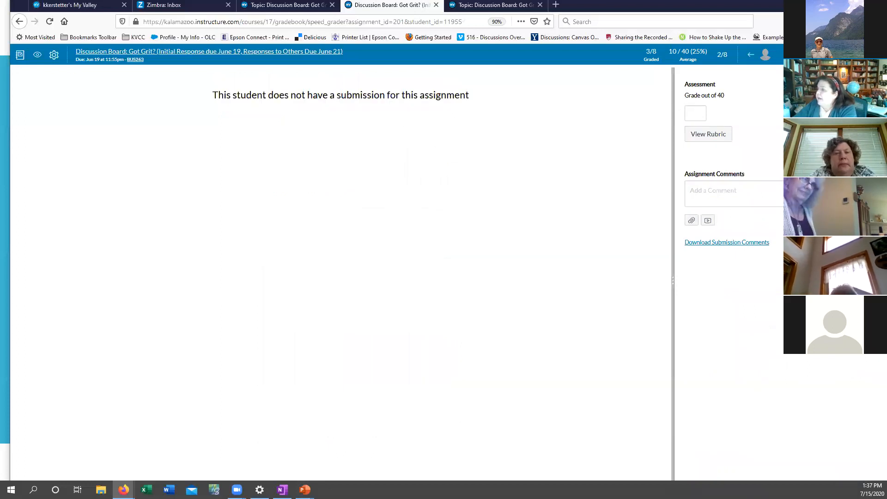
pyautogui.press('j')
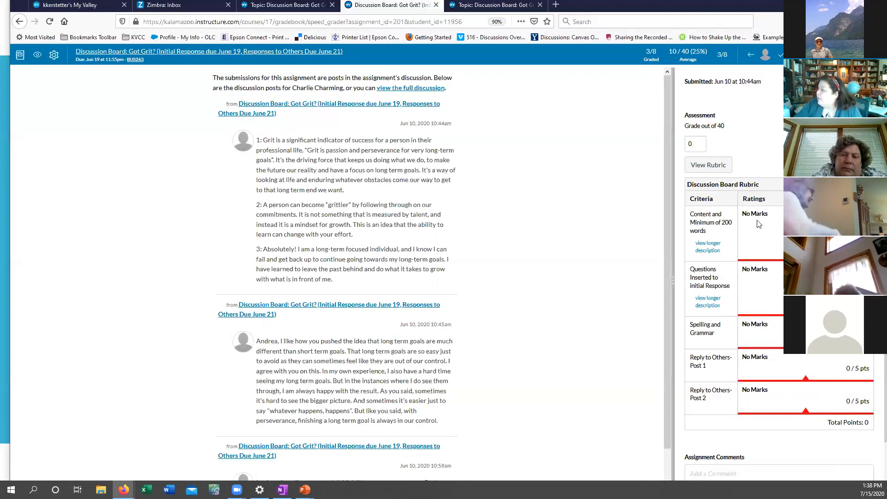
pyautogui.click(708, 165)
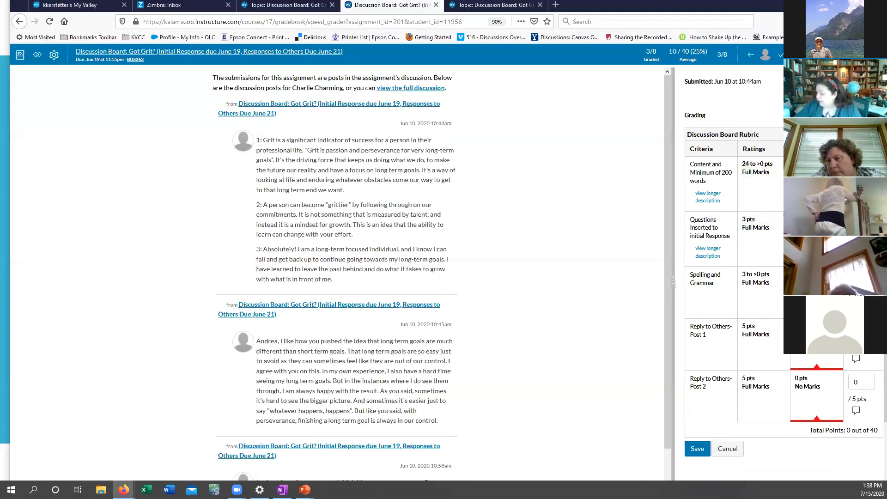
pyautogui.write('8')
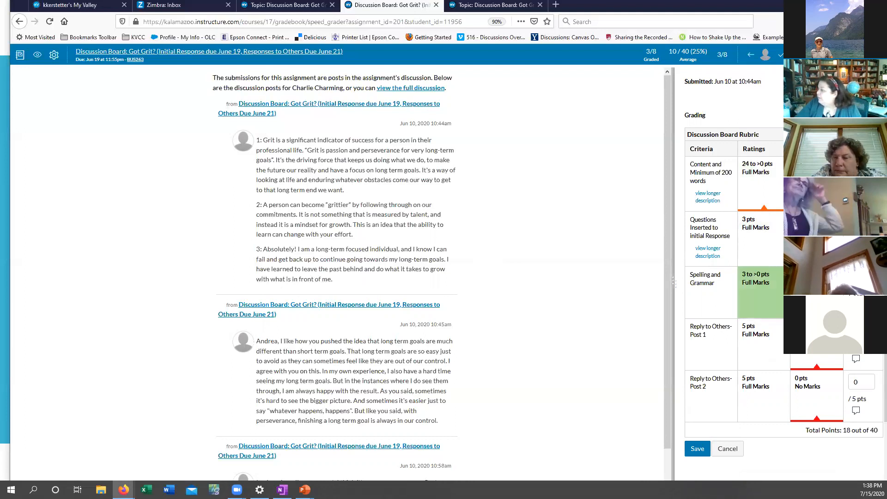
pyautogui.click(758, 284)
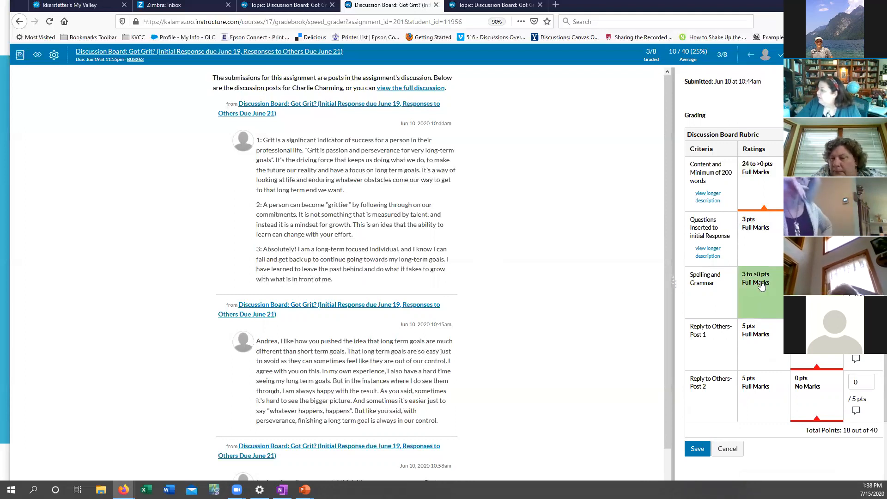
# - Award 3 points for Reply to Others-Post 2 in the third student's rubric and save it
pyautogui.scroll(-1, 511, 279)
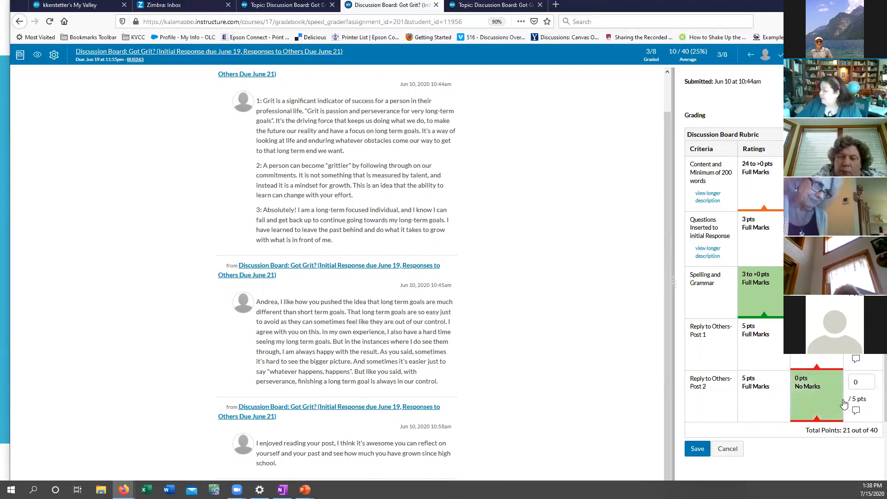
pyautogui.click(863, 380)
pyautogui.press('BackSpace')
pyautogui.write('3')
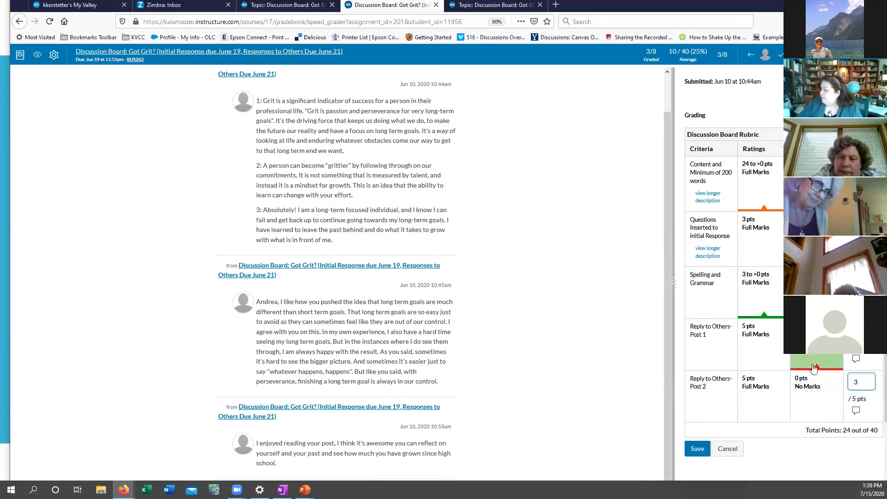
pyautogui.click(697, 448)
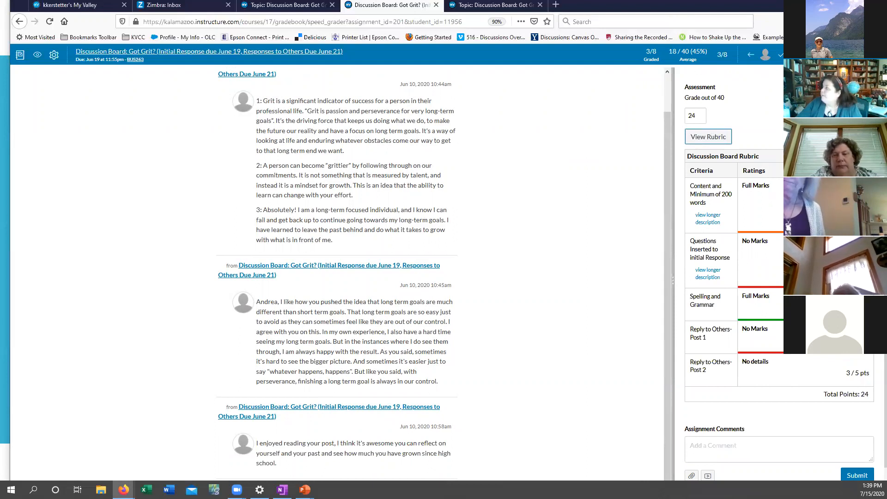
# - Advance to the fourth student's submission and examine how the initial response is laid out
pyautogui.click(870, 54)
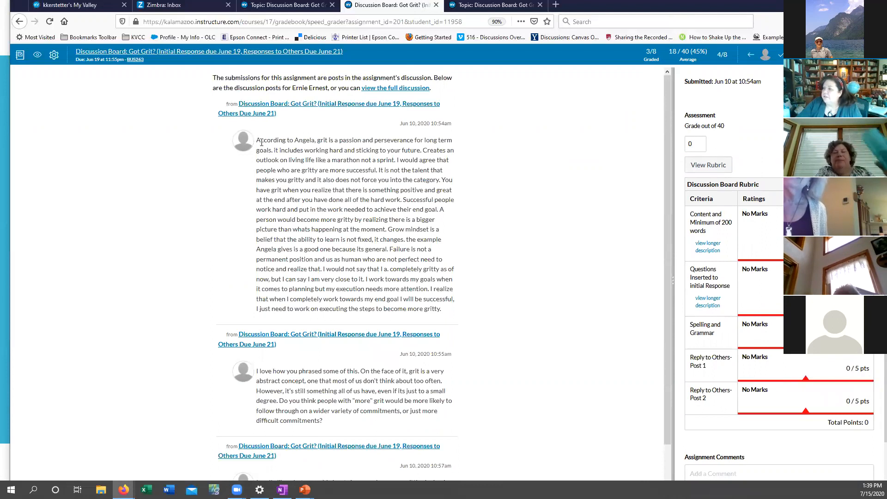
pyautogui.moveTo(259, 136); pyautogui.dragTo(499, 320)
pyautogui.click(390, 249)
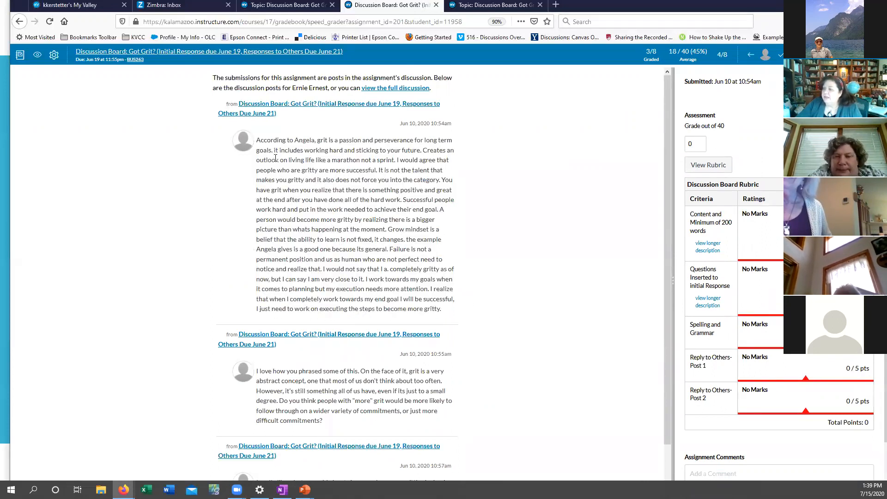
# - Compare the fourth student's unbroken response with the first student's question-by-question response, ending on the fourth student
pyautogui.click(758, 54)
pyautogui.click(757, 55)
pyautogui.click(758, 55)
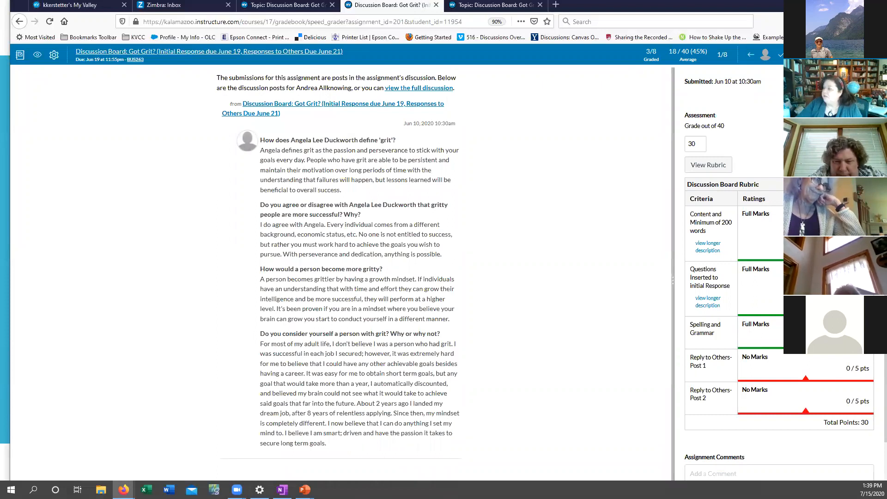
pyautogui.click(870, 55)
pyautogui.click(870, 55)
pyautogui.click(871, 55)
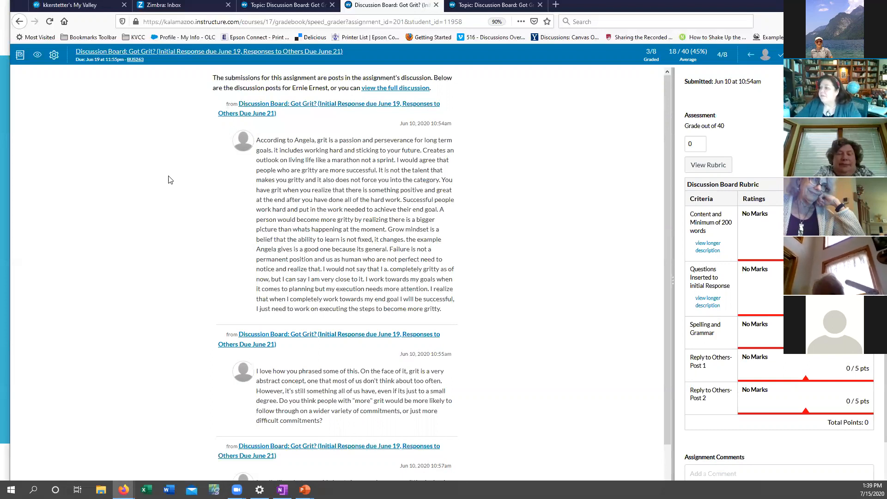
# - Award the fourth student full marks (24) for content and 2 points for spelling and grammar in the rubric
pyautogui.click(728, 162)
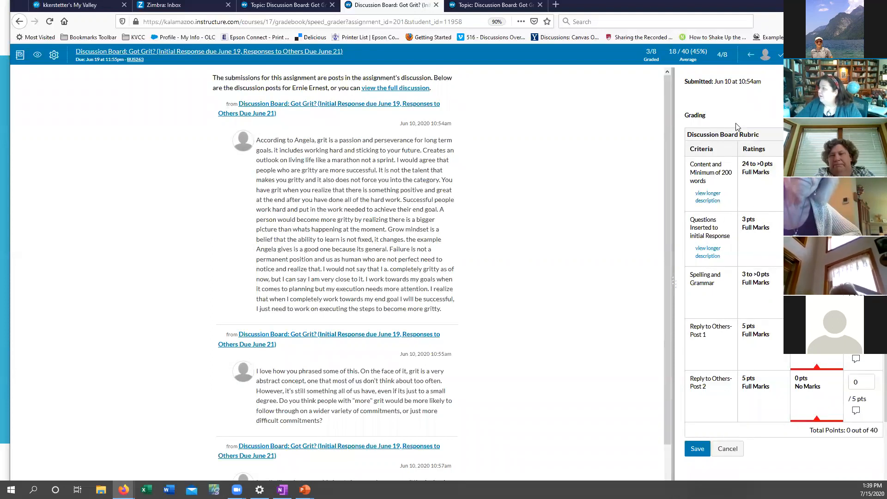
pyautogui.click(758, 176)
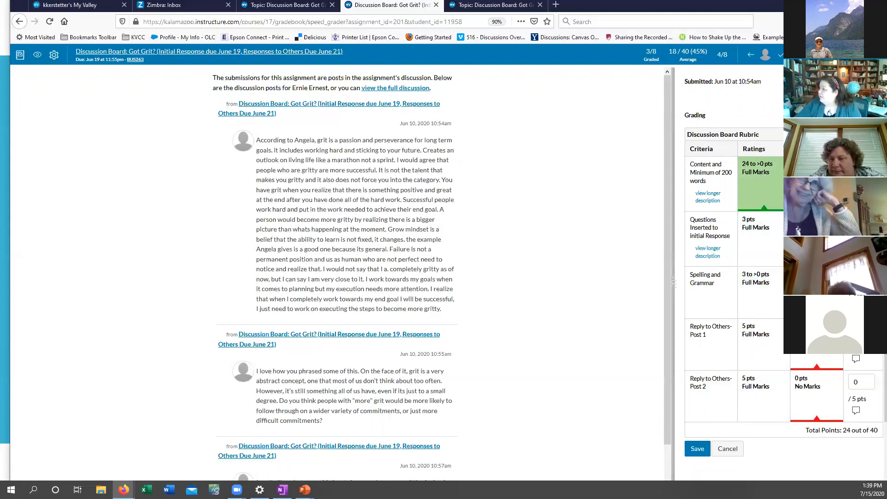
pyautogui.write('2')
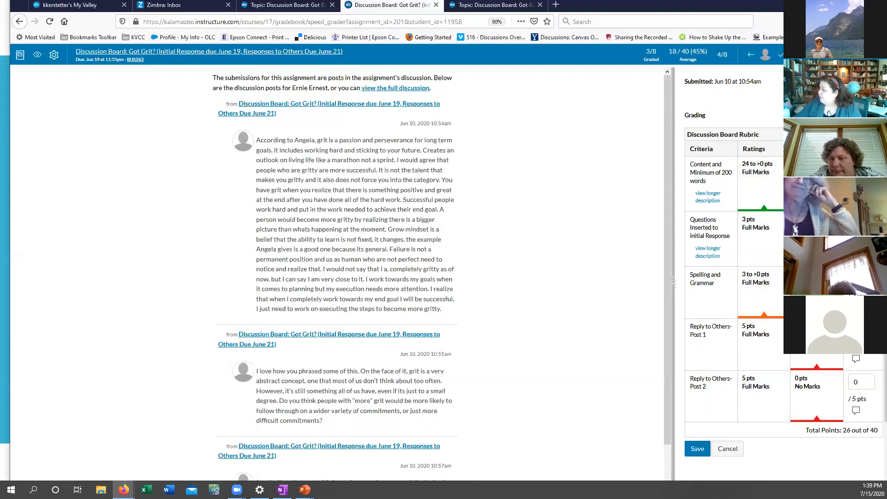
# - Award the fourth student full marks (5) for the first reply and 1 point for the second, and save the rubric
pyautogui.scroll(-1, 414, 367)
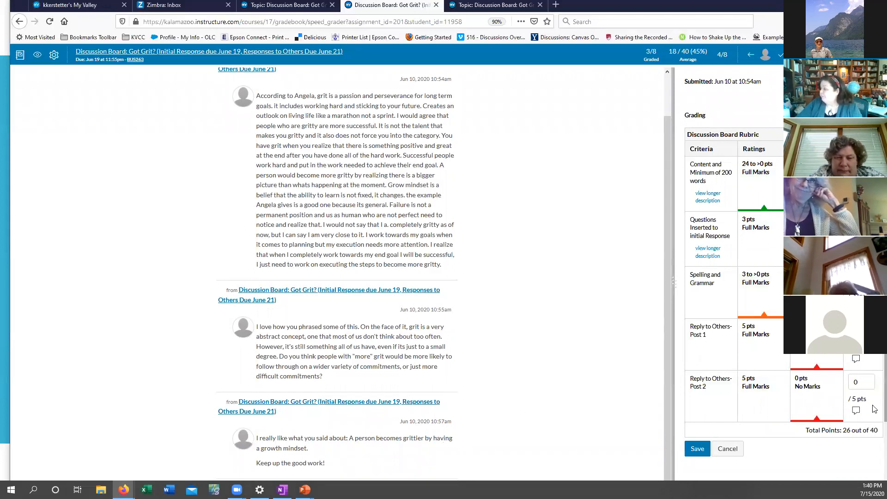
pyautogui.click(854, 381)
pyautogui.write('1')
pyautogui.click(784, 359)
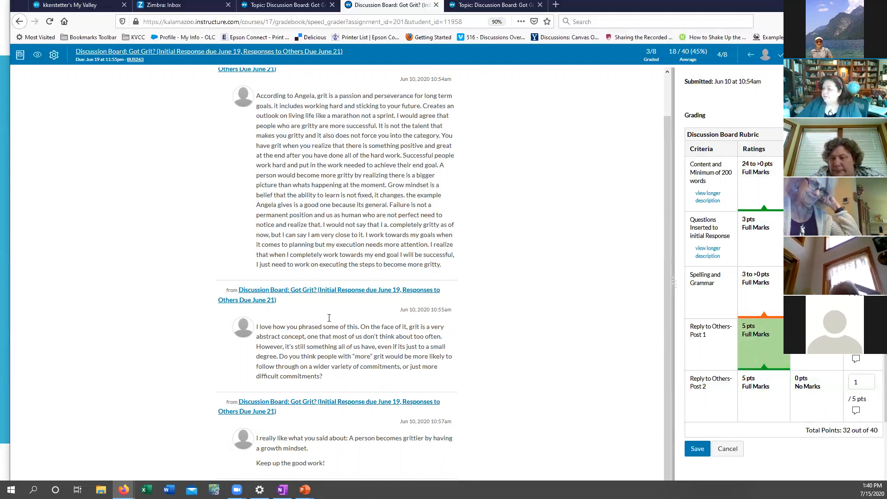
pyautogui.click(696, 450)
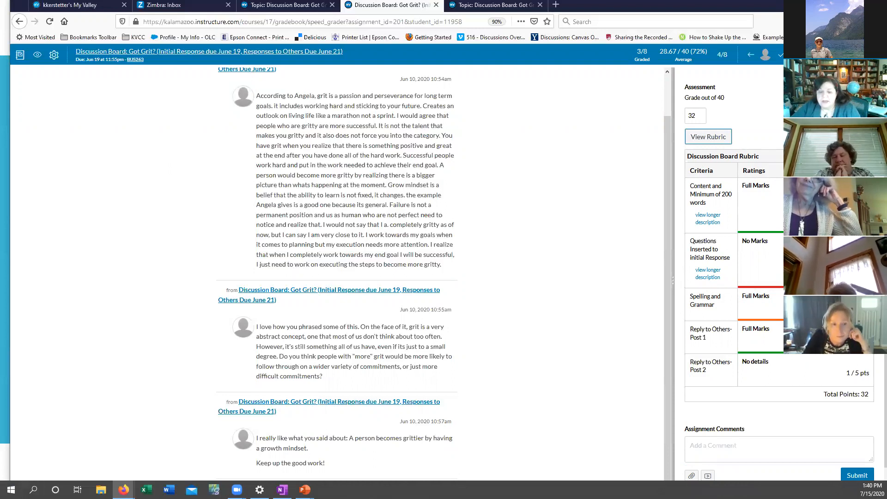
# - Switch to OneNote and open the BUS263 notebook
pyautogui.hotkey('alt', 'Tab')
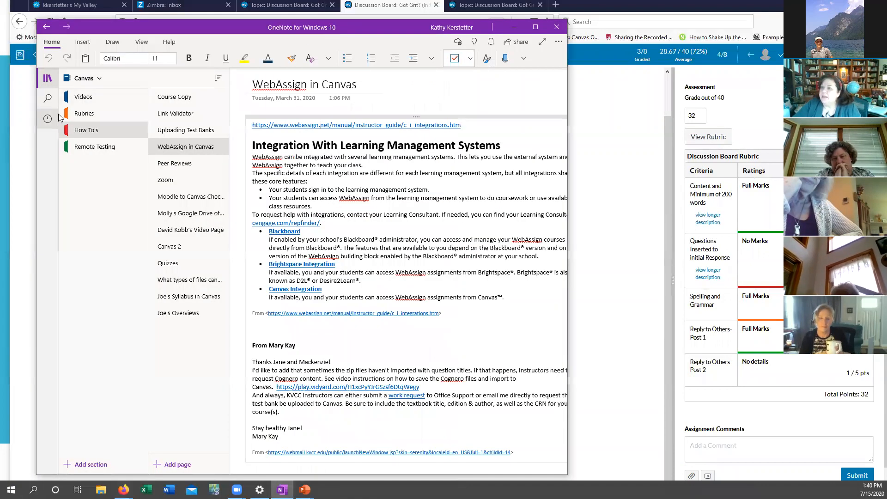
pyautogui.click(100, 80)
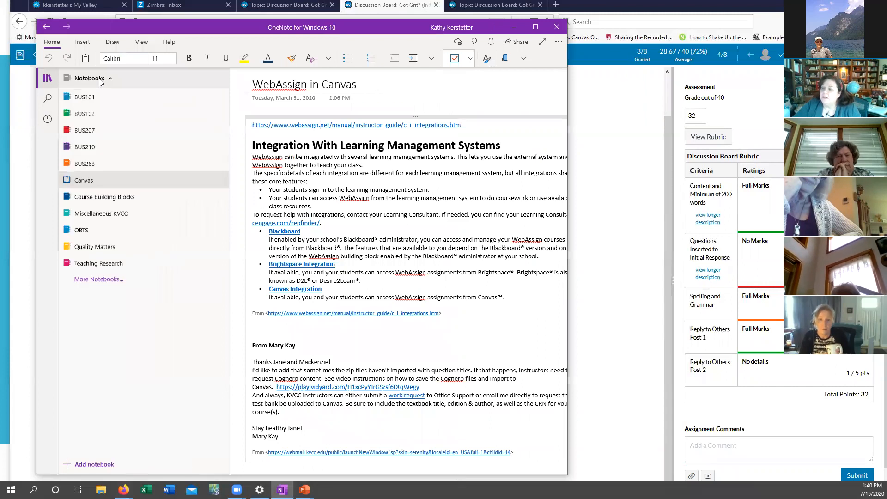
pyautogui.click(93, 163)
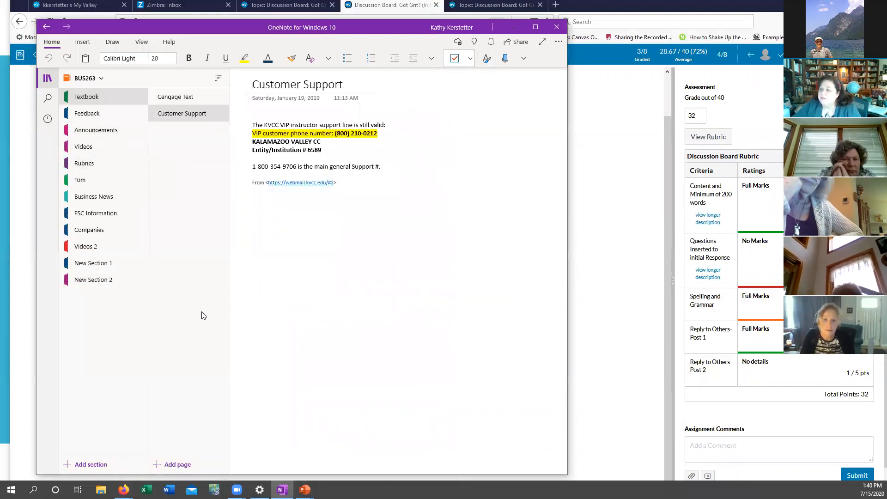
pyautogui.click(95, 78)
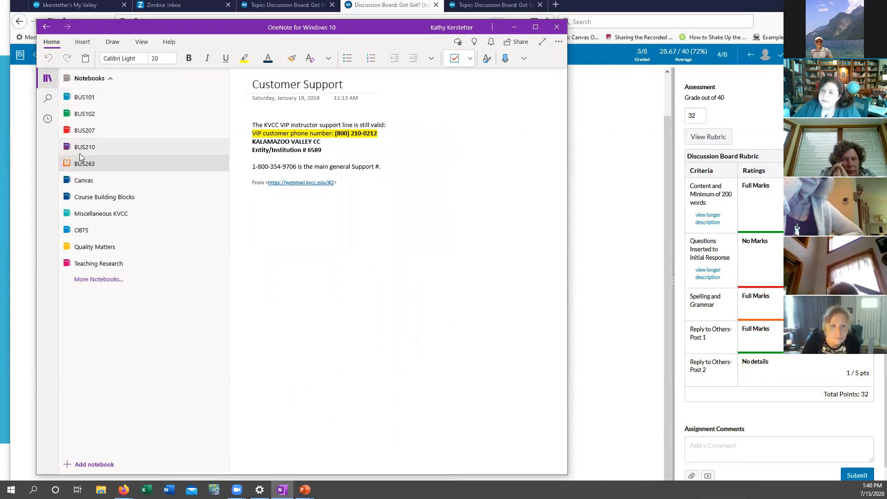
pyautogui.click(90, 185)
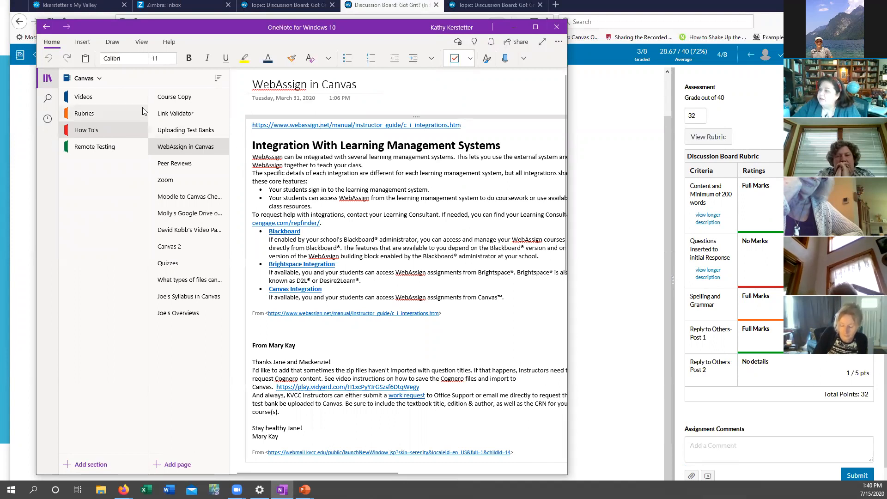
pyautogui.click(102, 77)
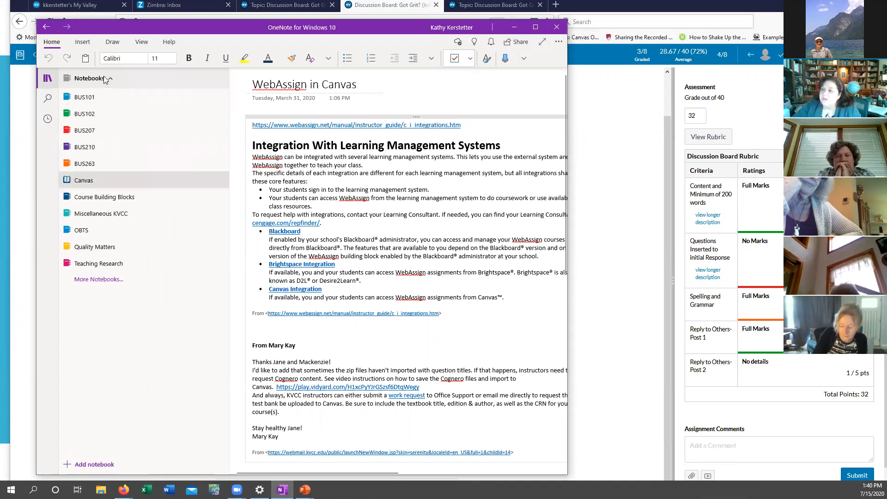
pyautogui.click(94, 164)
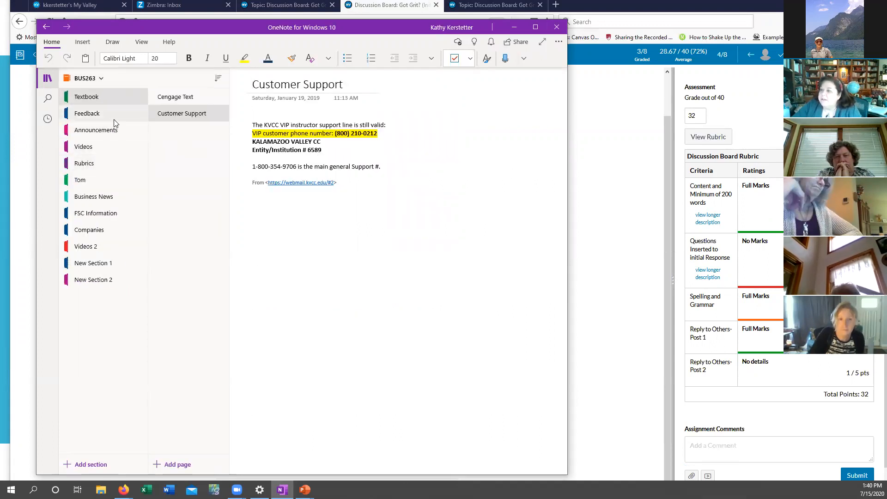
# - Look through the saved Announcements pages, including Mgmt Research/Spring Break, Welcome to BUS263! and Week 1 Grading Complete
pyautogui.click(105, 132)
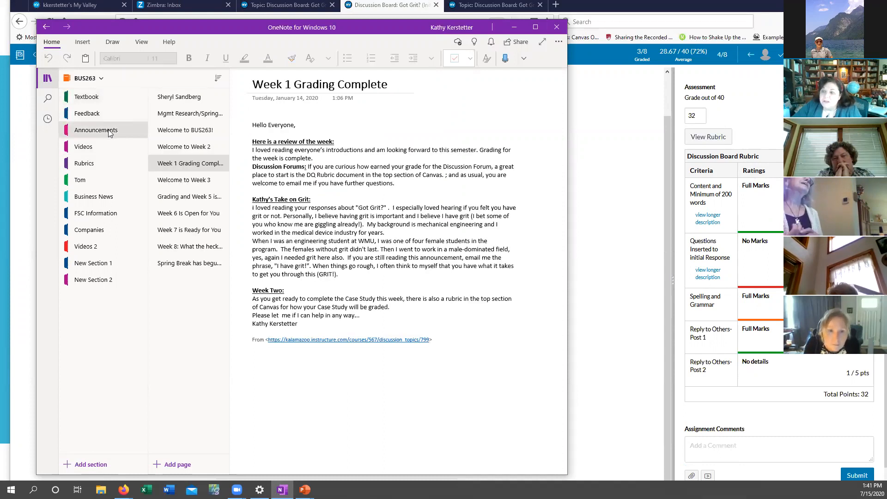
pyautogui.click(181, 103)
pyautogui.click(189, 113)
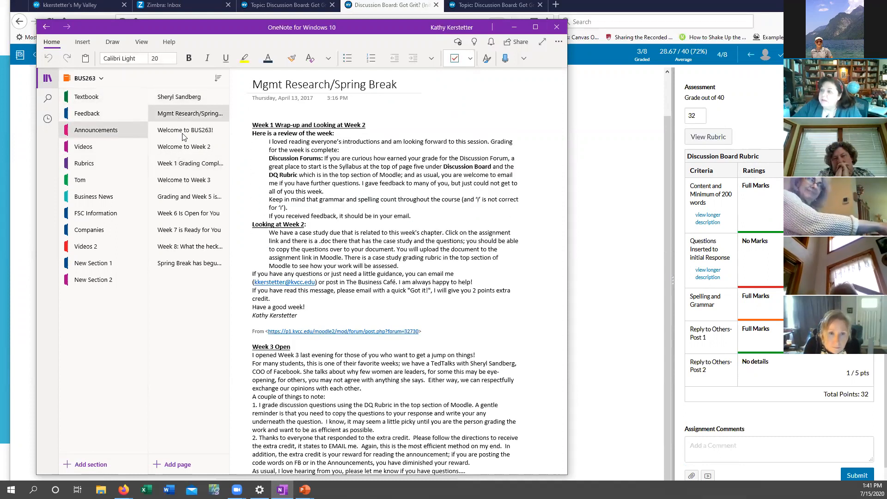
pyautogui.click(184, 130)
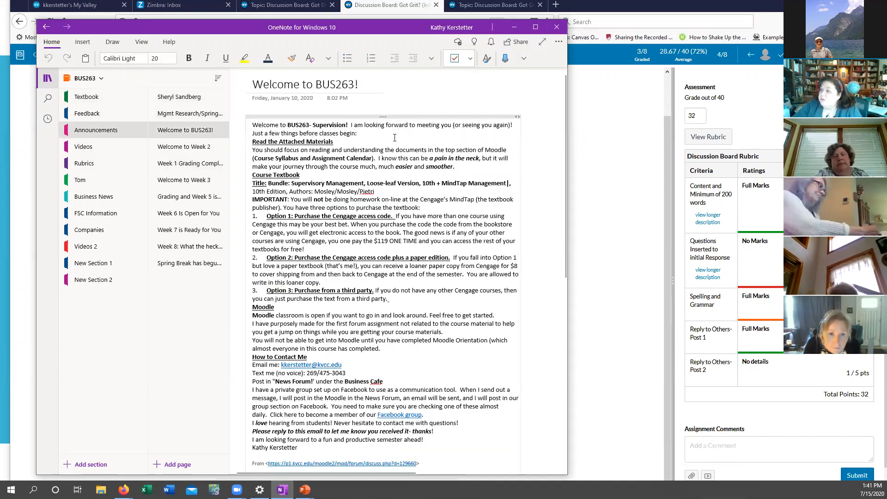
pyautogui.click(180, 163)
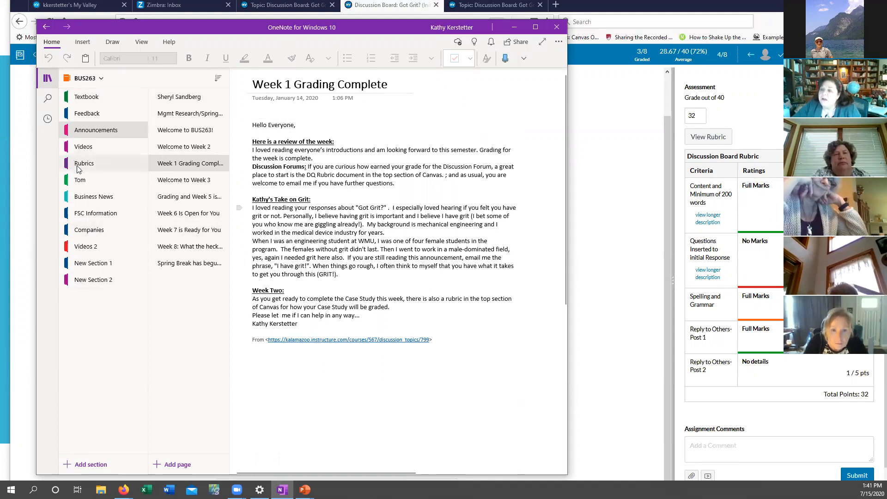
# - Copy "You bring up an important point" from the Ch5 case page in OneNote's Feedback section into the fourth student's SpeedGrader comment
pyautogui.click(92, 114)
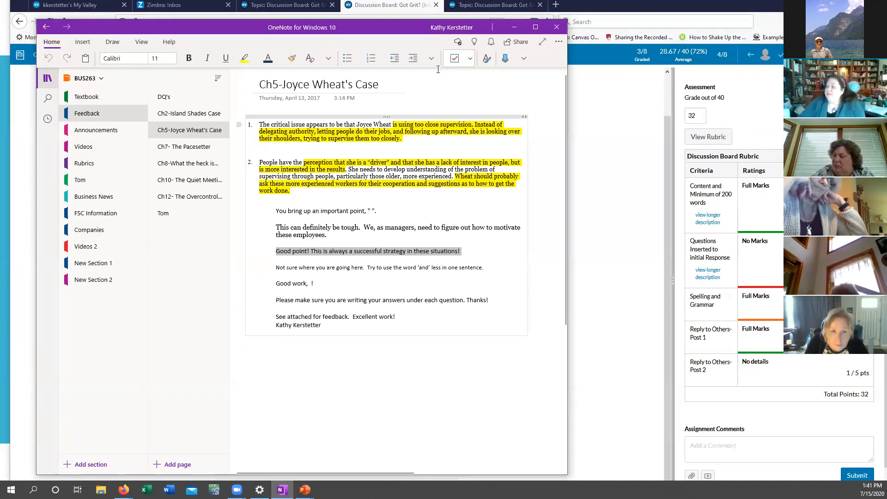
pyautogui.tripleClick(296, 211)
pyautogui.hotkey('ctrl', 'c')
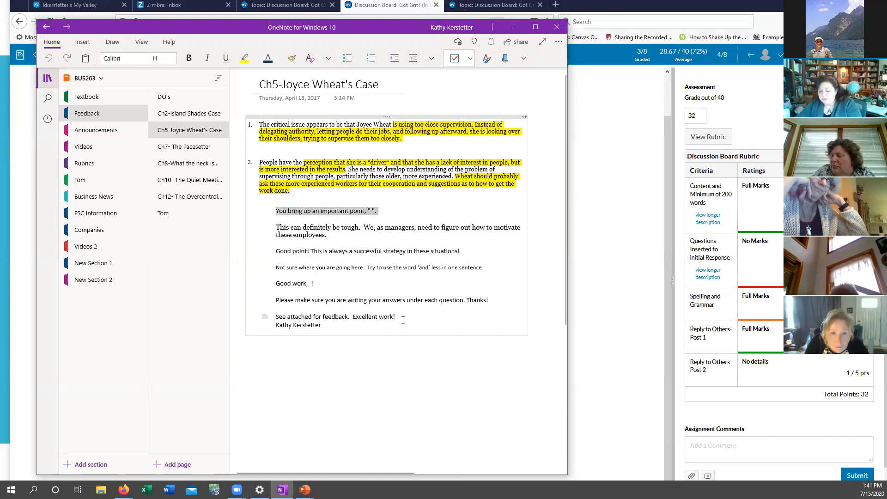
pyautogui.click(705, 449)
pyautogui.hotkey('ctrl', 'v')
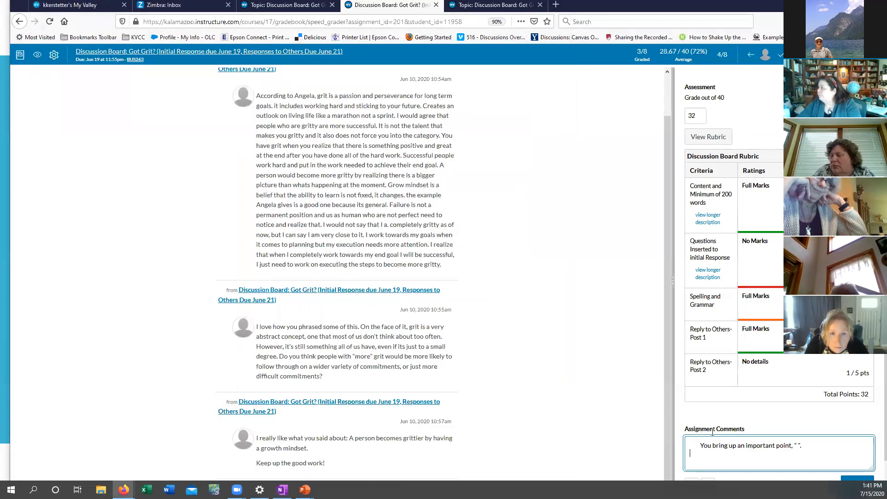
# - Replace the empty quotation marks in the comment with the student's first name and submit the comment
pyautogui.click(793, 444)
pyautogui.write('E')
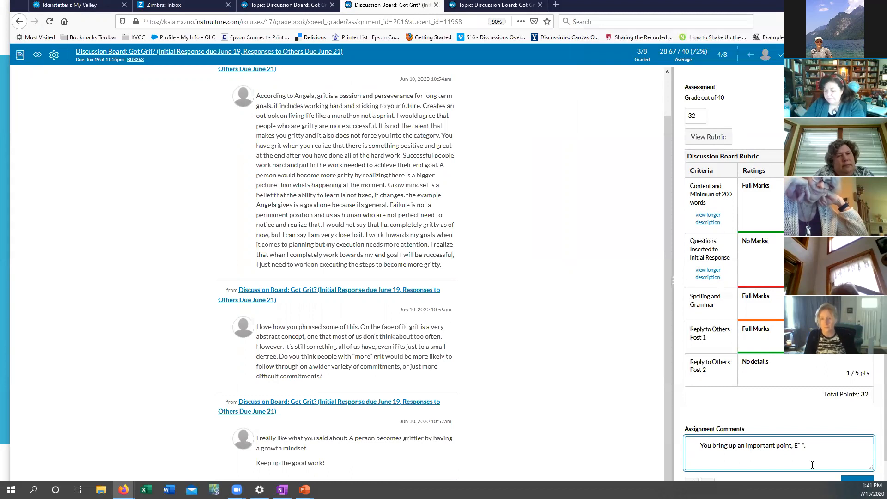
pyautogui.write('rnie')
pyautogui.press('Delete')
pyautogui.press('Delete')
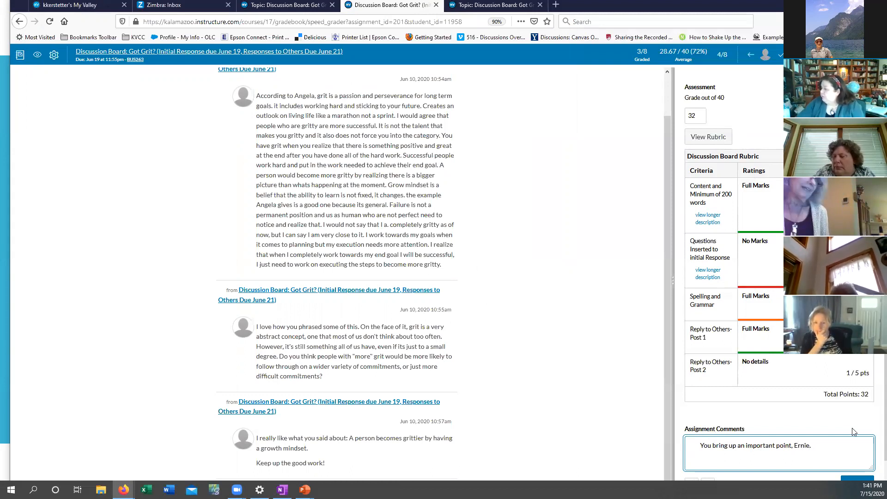
pyautogui.scroll(-1, 853, 431)
pyautogui.click(857, 455)
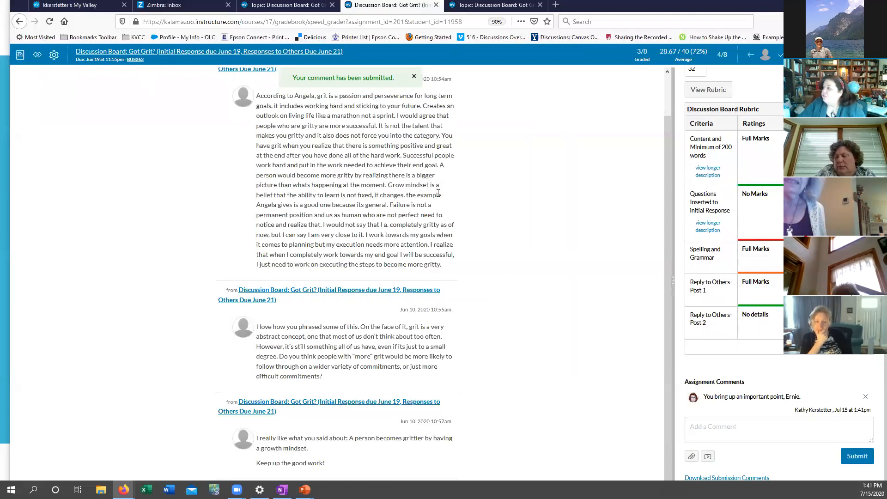
# - Record a media comment for the fourth student, allowing camera and microphone access, and save it to the assignment comments
pyautogui.click(769, 436)
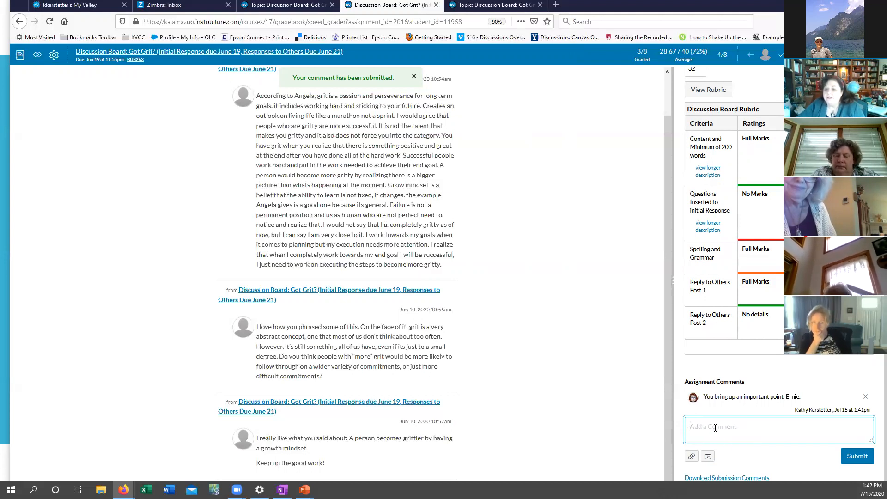
pyautogui.click(708, 457)
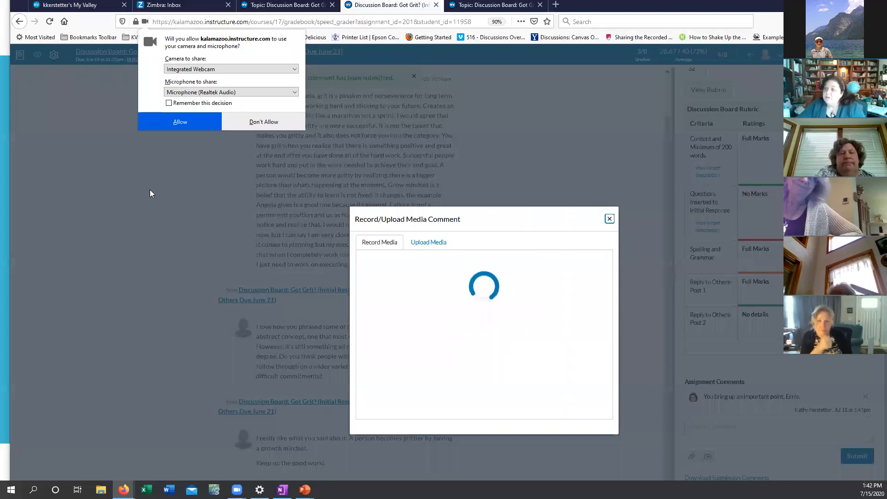
pyautogui.click(195, 119)
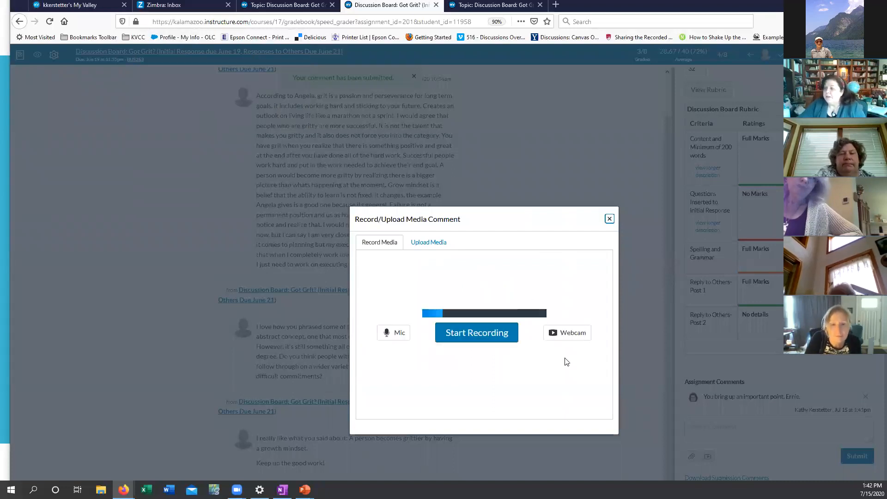
pyautogui.click(482, 340)
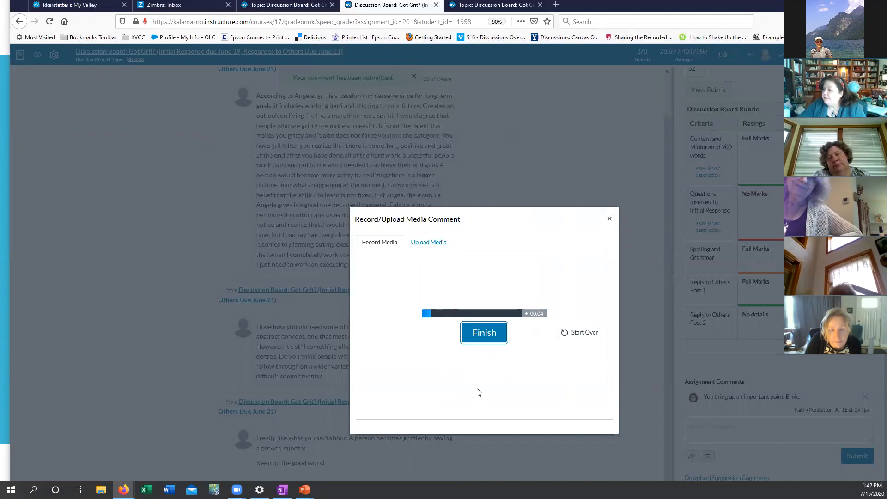
pyautogui.click(489, 334)
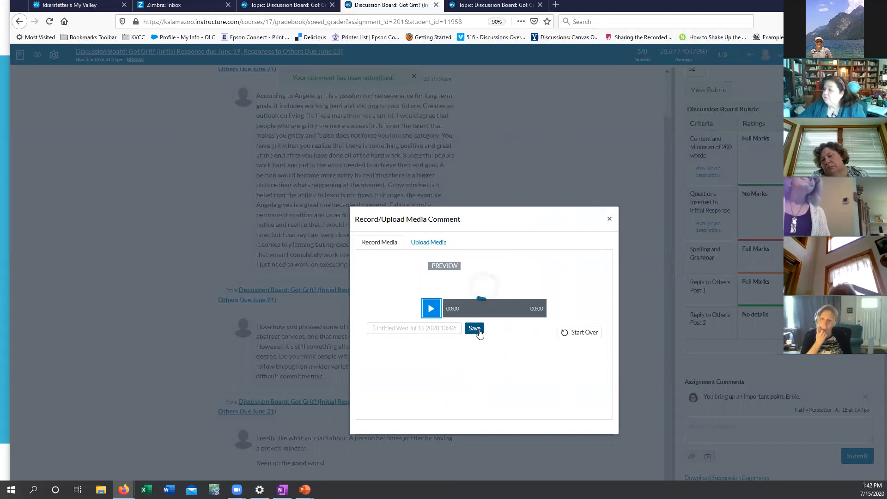
pyautogui.click(479, 331)
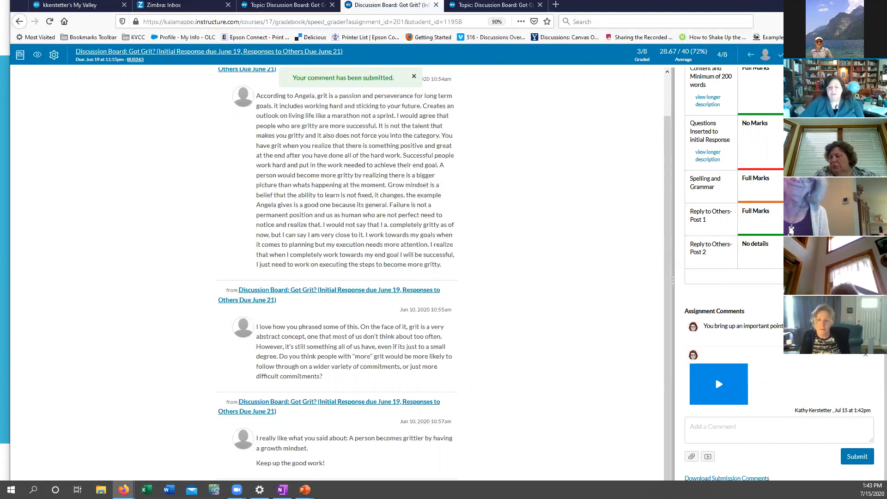
# - Switch to OneNote and look through the Quizzes and Link Validator pages in the Canvas notebook's How To's section
pyautogui.hotkey('alt', 'Tab')
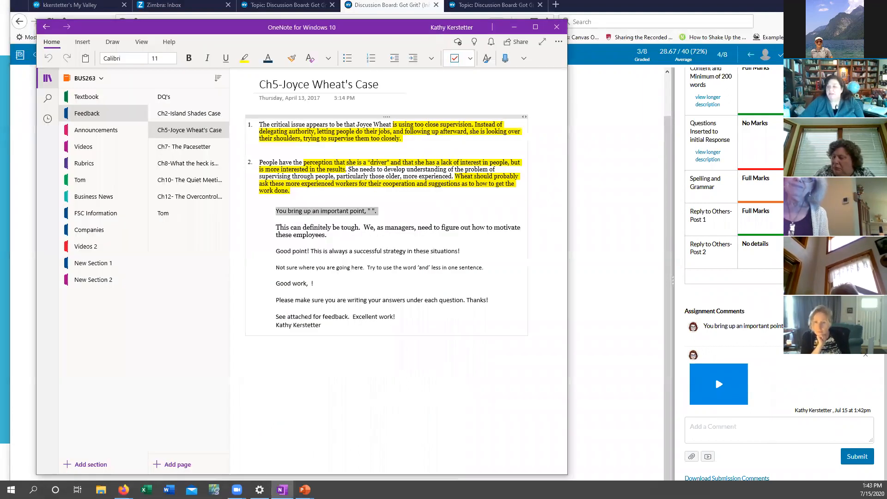
pyautogui.click(88, 78)
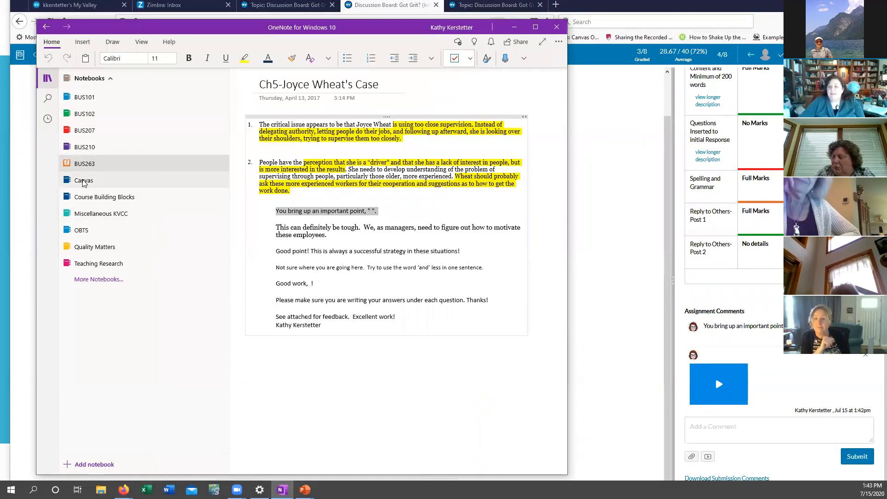
pyautogui.click(134, 181)
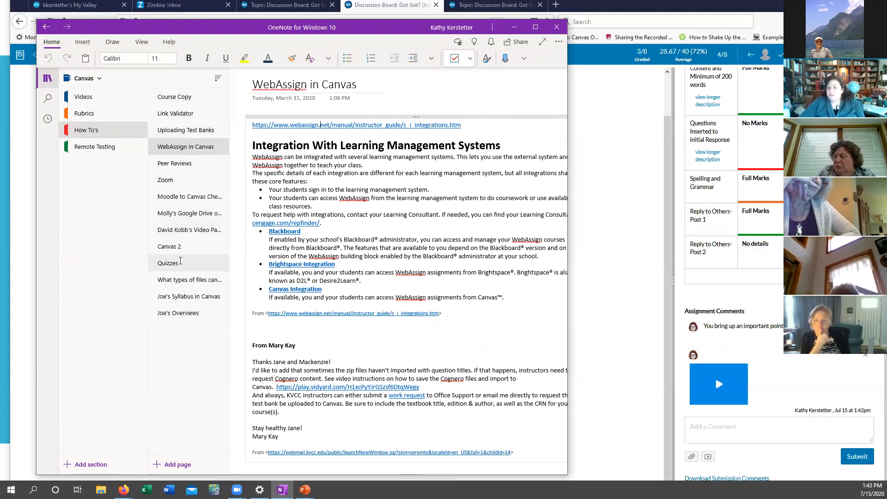
pyautogui.click(180, 268)
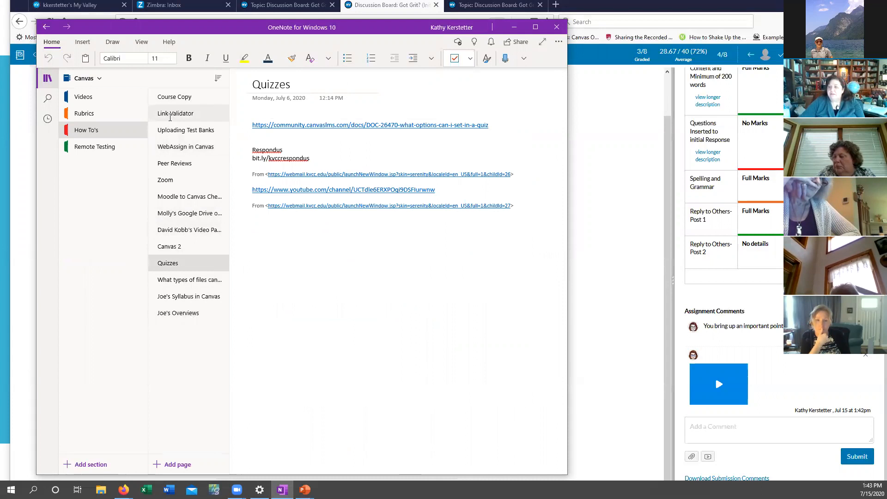
pyautogui.click(183, 116)
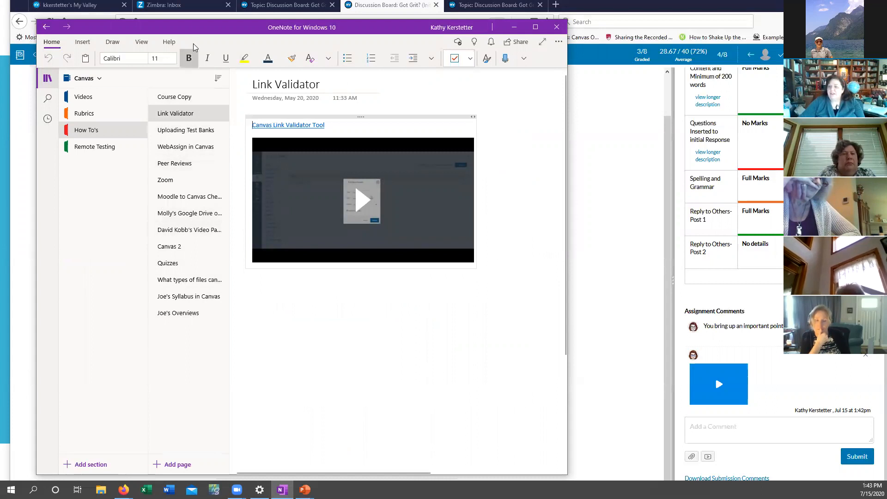
# - Review the Feedback page and the Final Essay Rubric in the Course Building Blocks notebook, then minimize OneNote
pyautogui.click(89, 79)
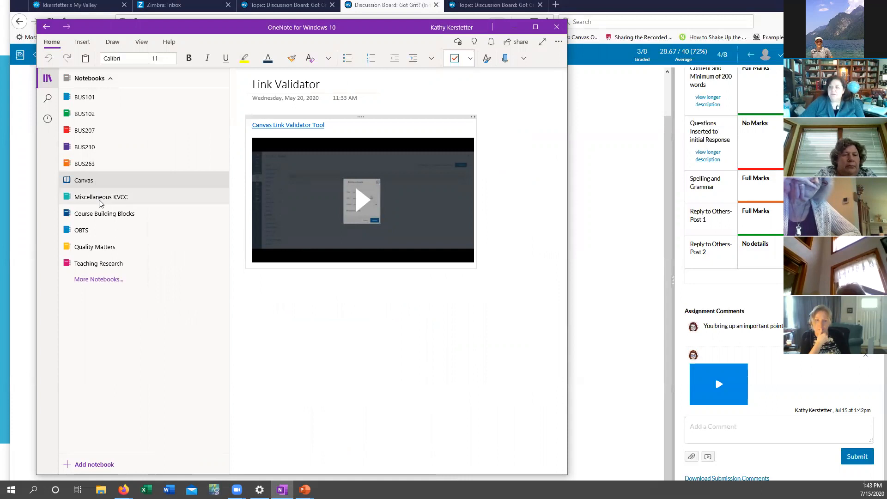
pyautogui.click(94, 215)
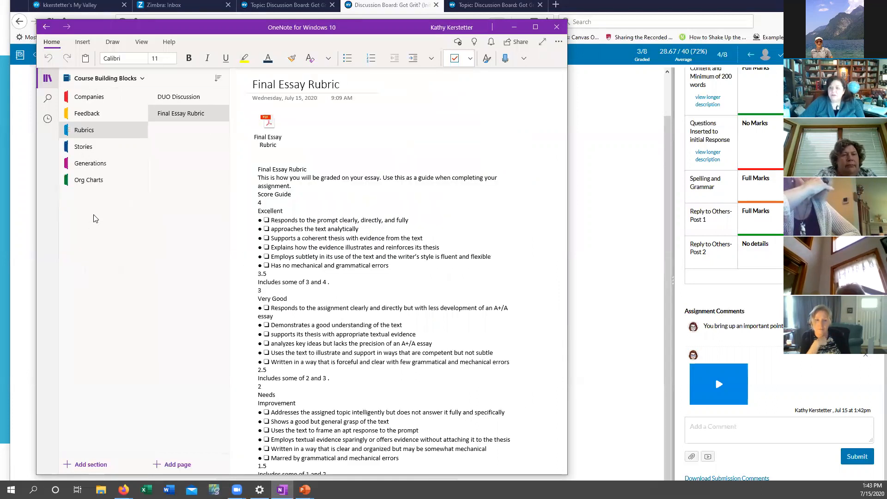
pyautogui.click(96, 114)
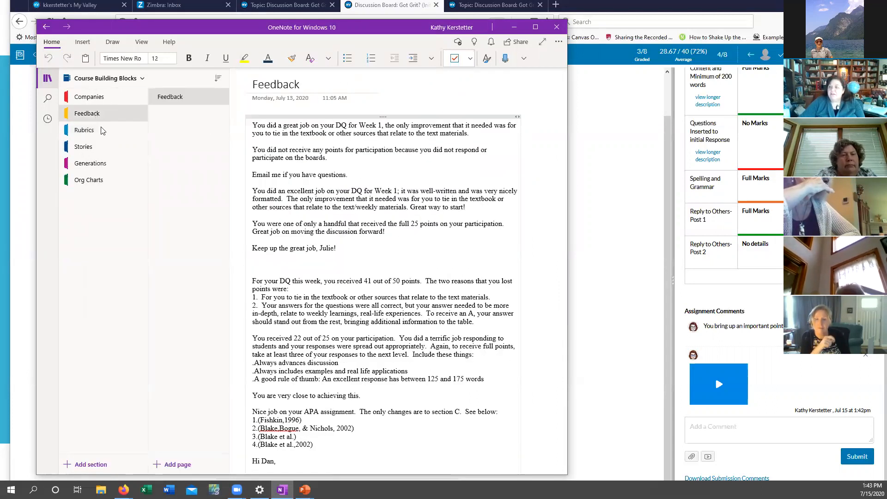
pyautogui.click(93, 131)
pyautogui.scroll(-1, 325, 208)
pyautogui.scroll(-8, 325, 208)
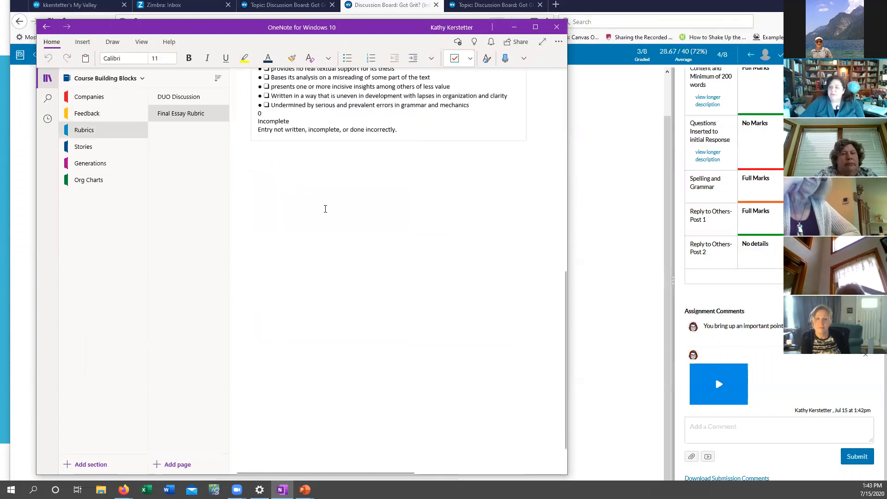
pyautogui.scroll(9, 325, 206)
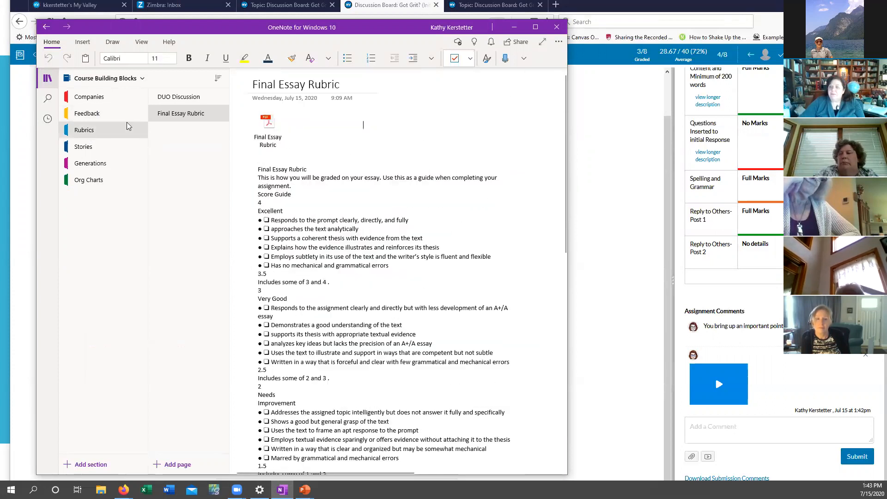
pyautogui.click(514, 27)
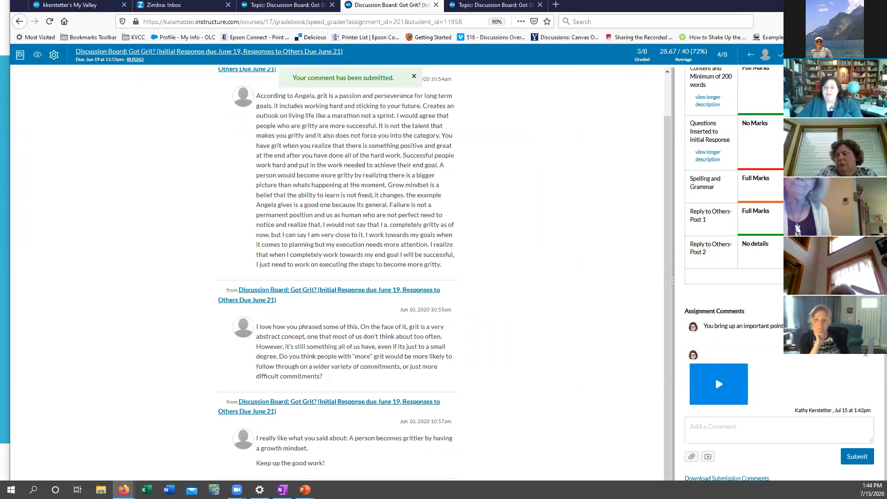
# - Return to OneNote and review the Cengage Text and Customer Support notes in the BUS263 notebook's Textbook section
pyautogui.hotkey('alt', 'Tab')
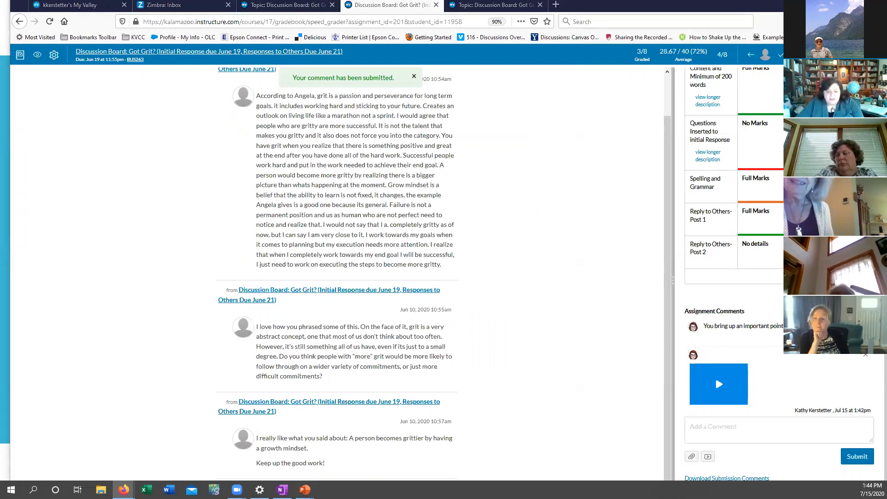
pyautogui.click(122, 79)
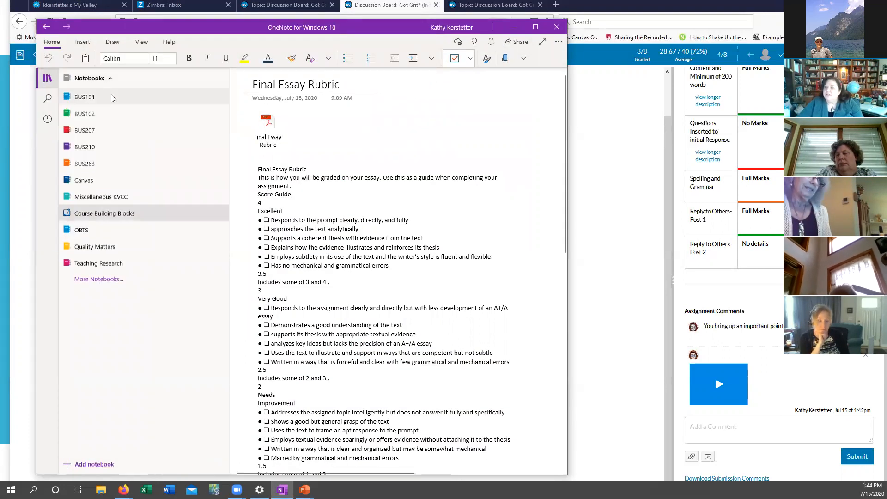
pyautogui.click(95, 164)
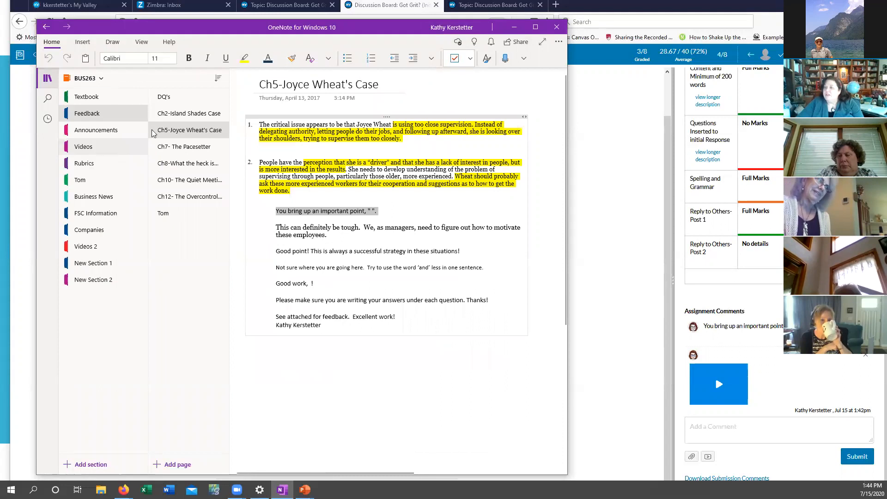
pyautogui.click(107, 94)
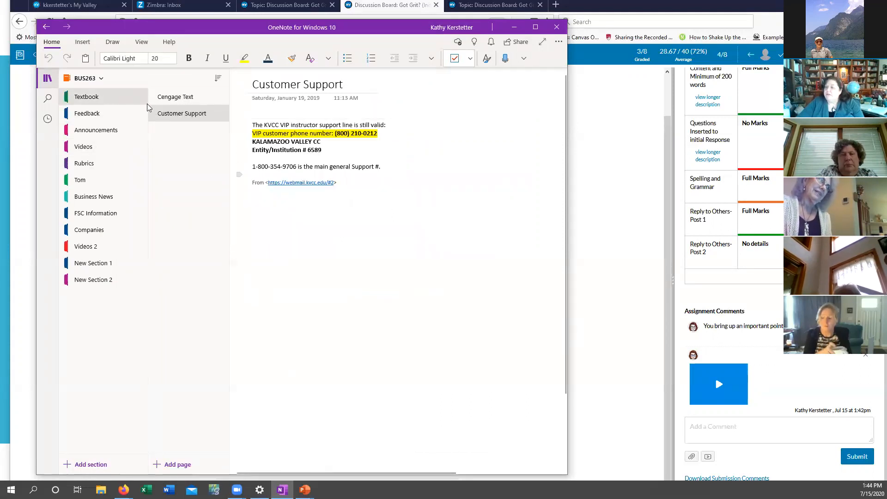
pyautogui.click(174, 97)
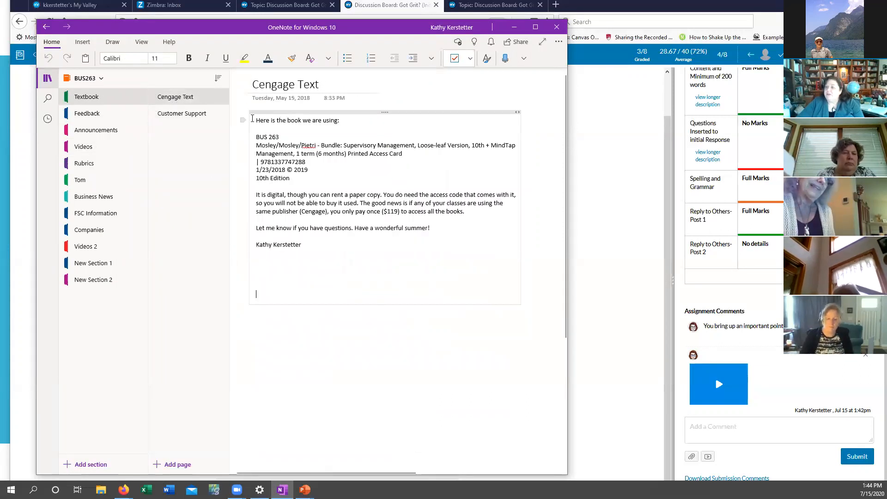
pyautogui.moveTo(257, 119); pyautogui.dragTo(337, 245)
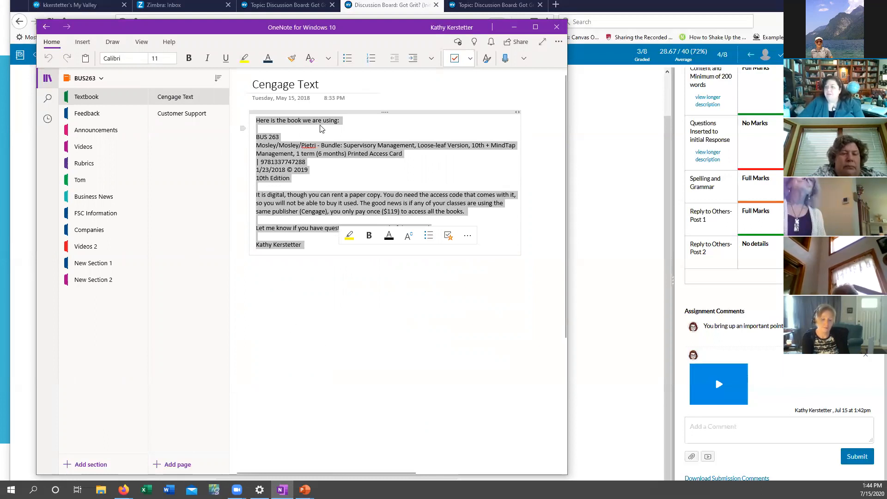
pyautogui.click(192, 114)
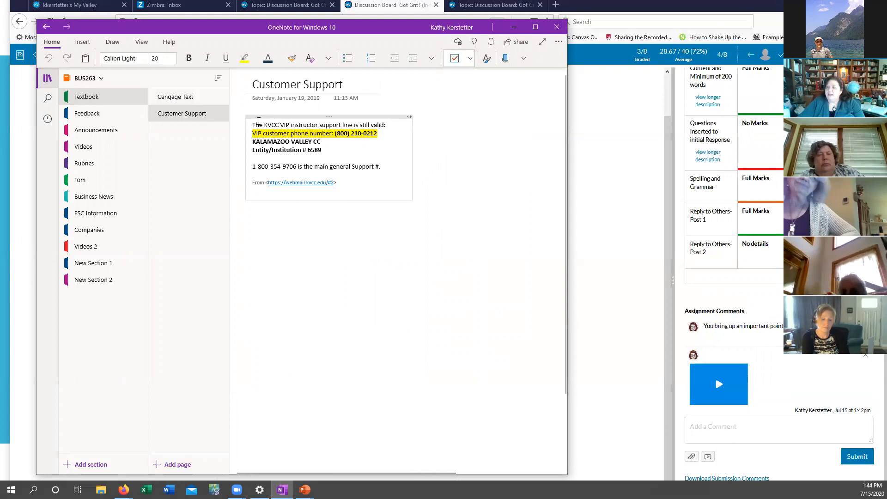
pyautogui.moveTo(253, 122); pyautogui.dragTo(402, 194)
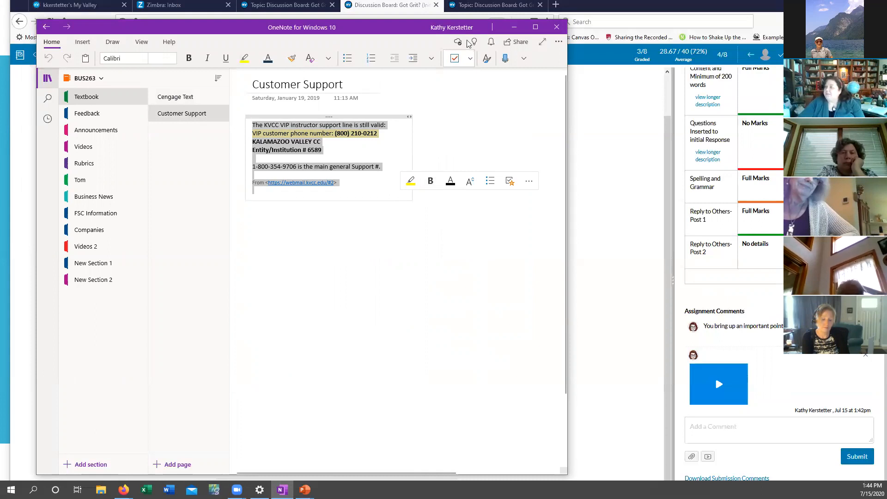
pyautogui.click(557, 140)
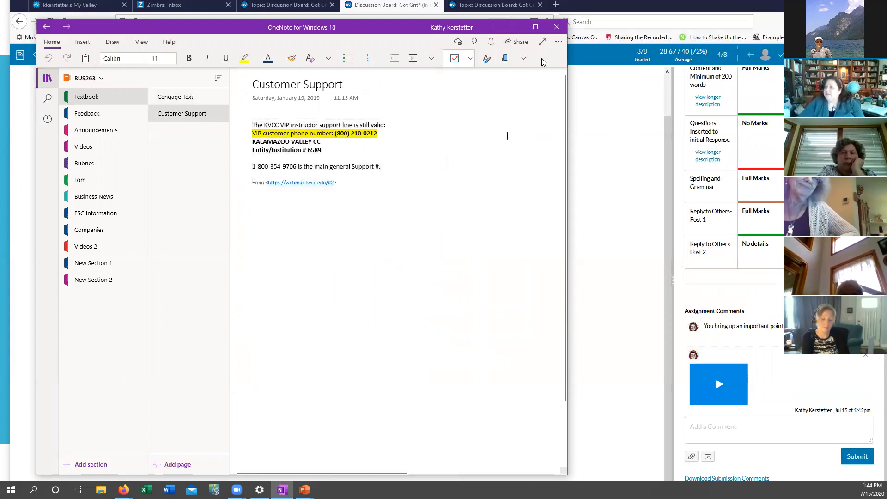